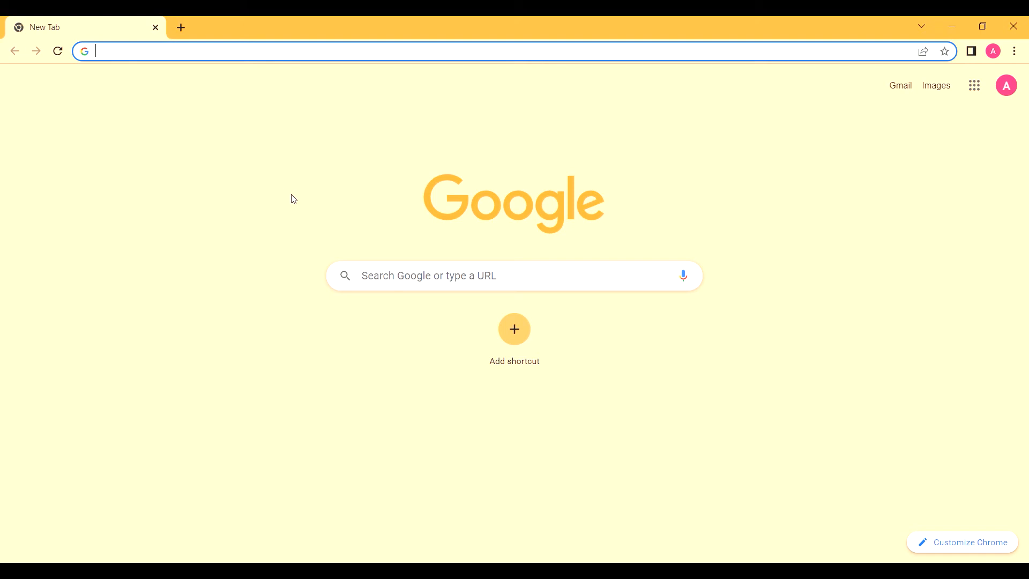
Step: Go to the metamask.io website
left_click(386, 281)
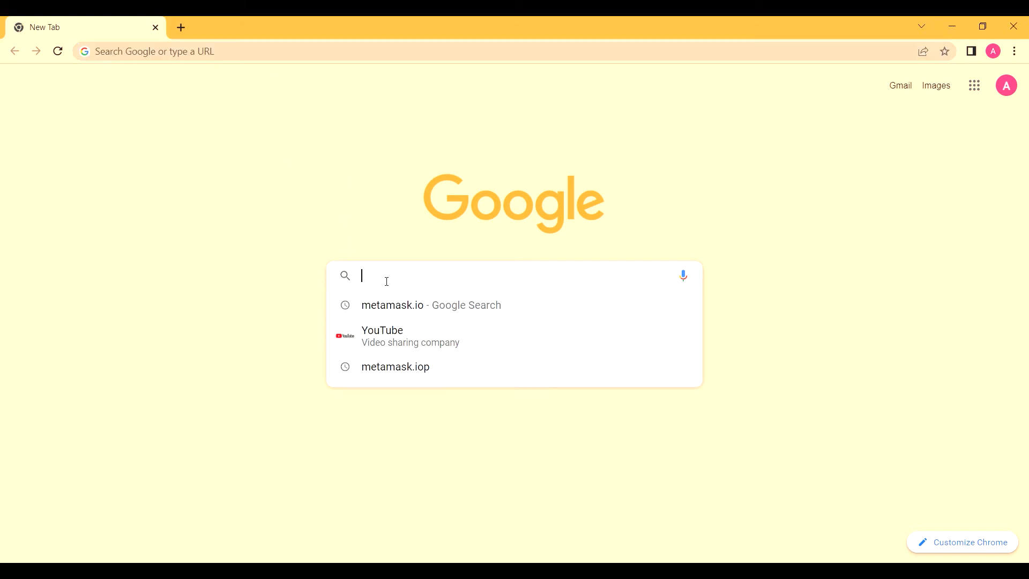
type("metamask.io")
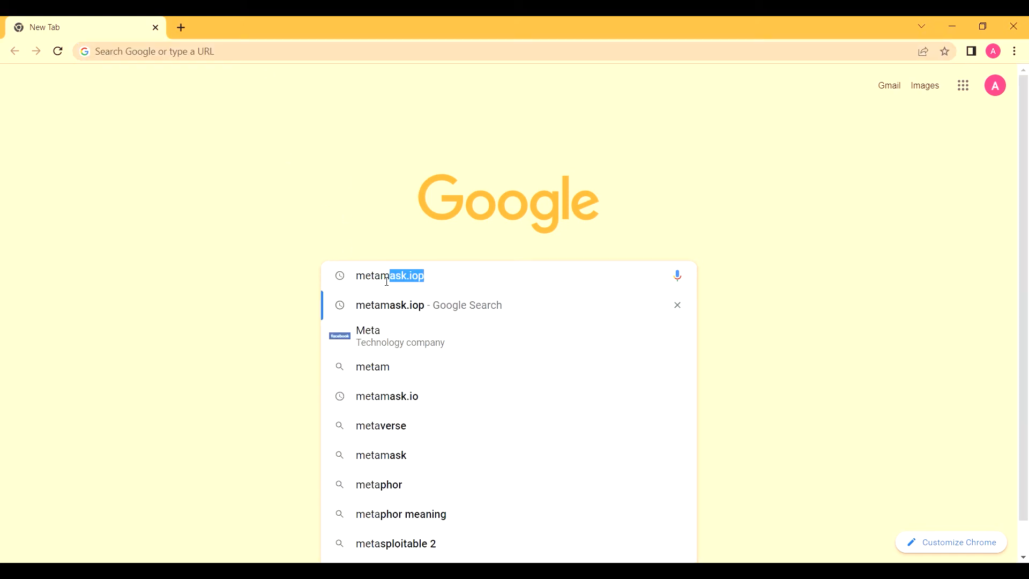
key("Return")
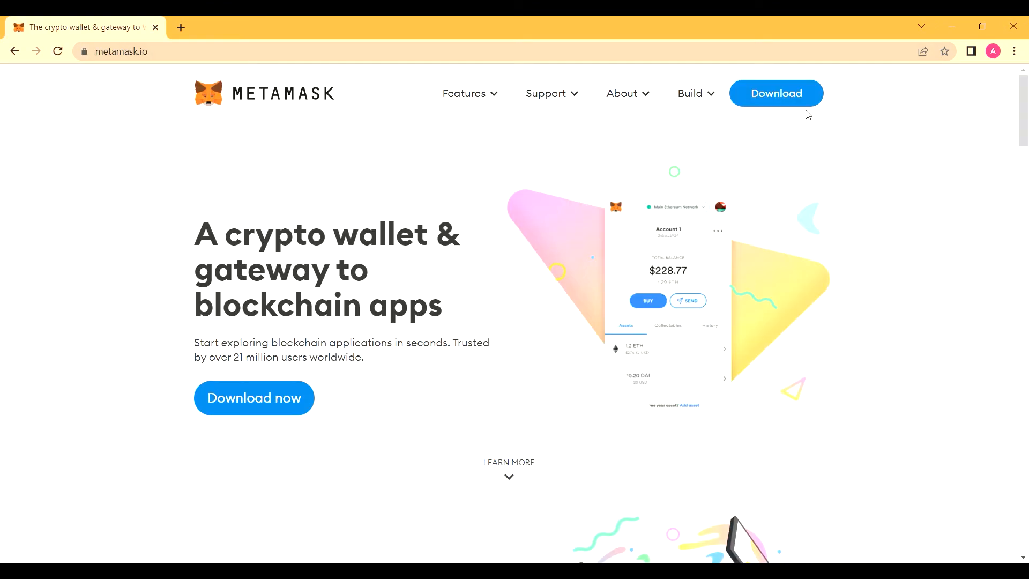
Step: From the MetaMask download page, open the Chrome Web Store listing for the extension
left_click(784, 100)
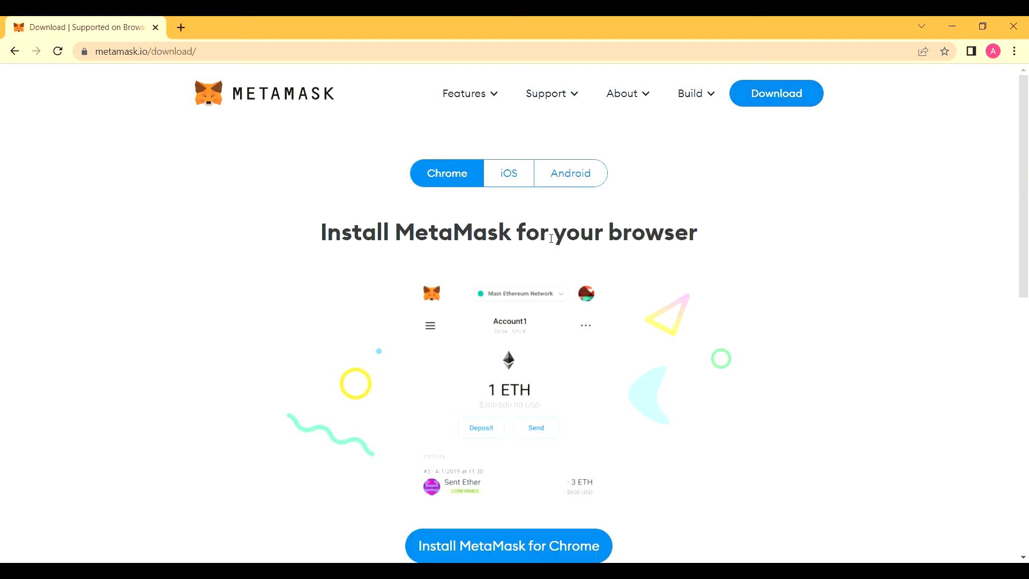
scroll(567, 278, "down", 2)
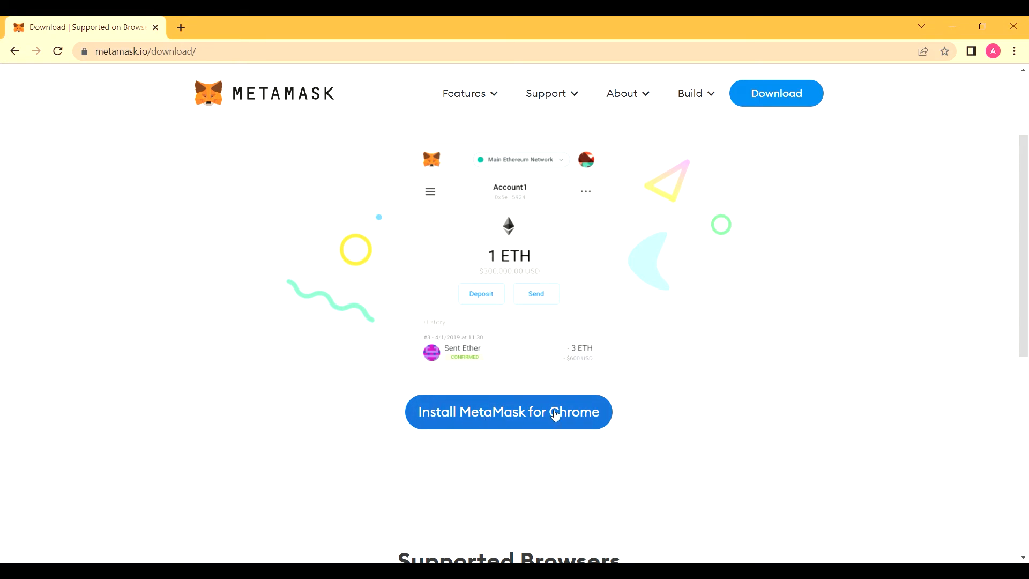
scroll(404, 273, "up", 1)
scroll(655, 433, "up", 1)
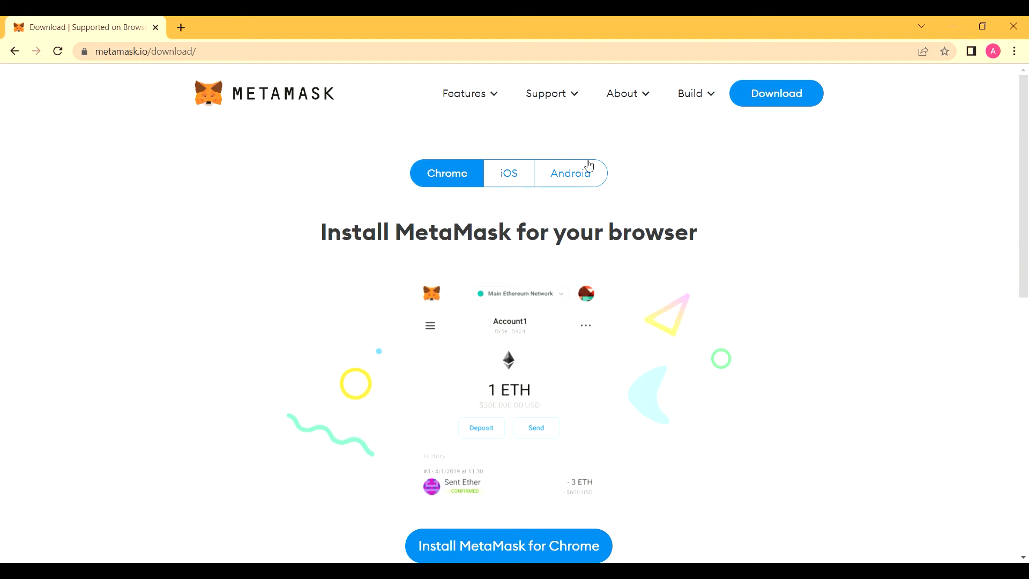
scroll(568, 311, "down", 3)
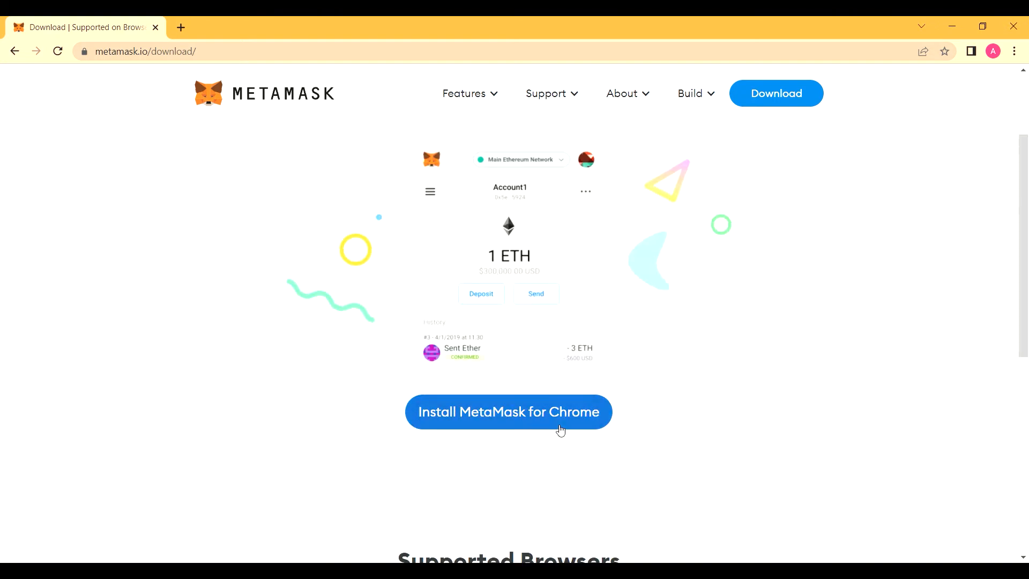
left_click(557, 426)
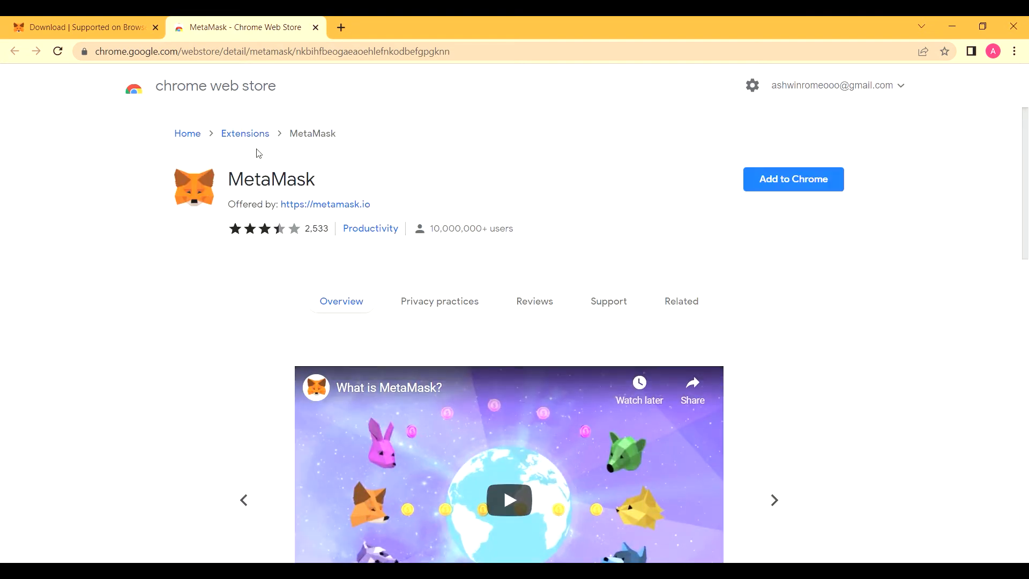
Step: Add the MetaMask extension to Chrome
left_click(809, 181)
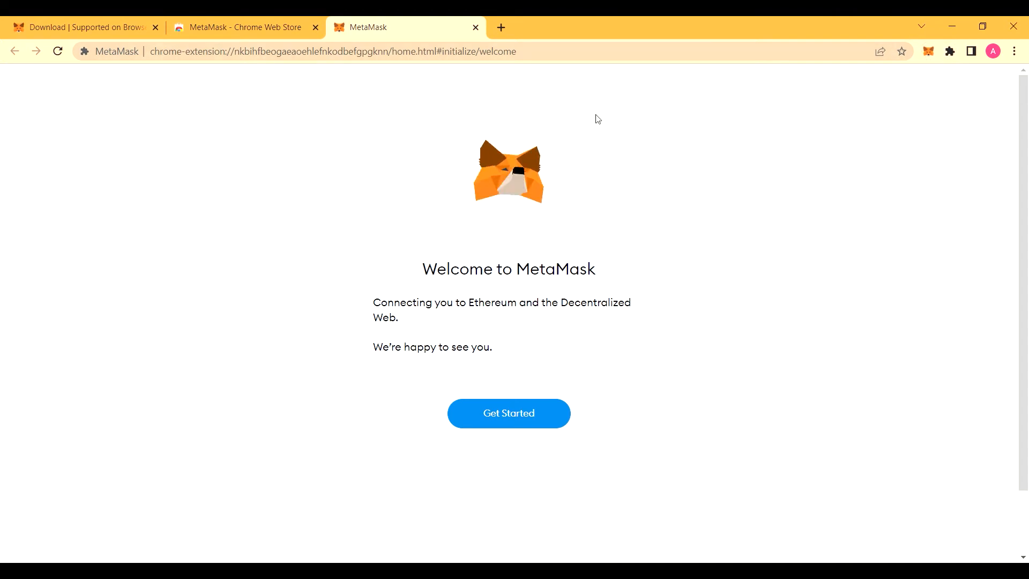
Step: Start setup, choose Create a Wallet, and agree to share anonymous usage data
left_click(540, 415)
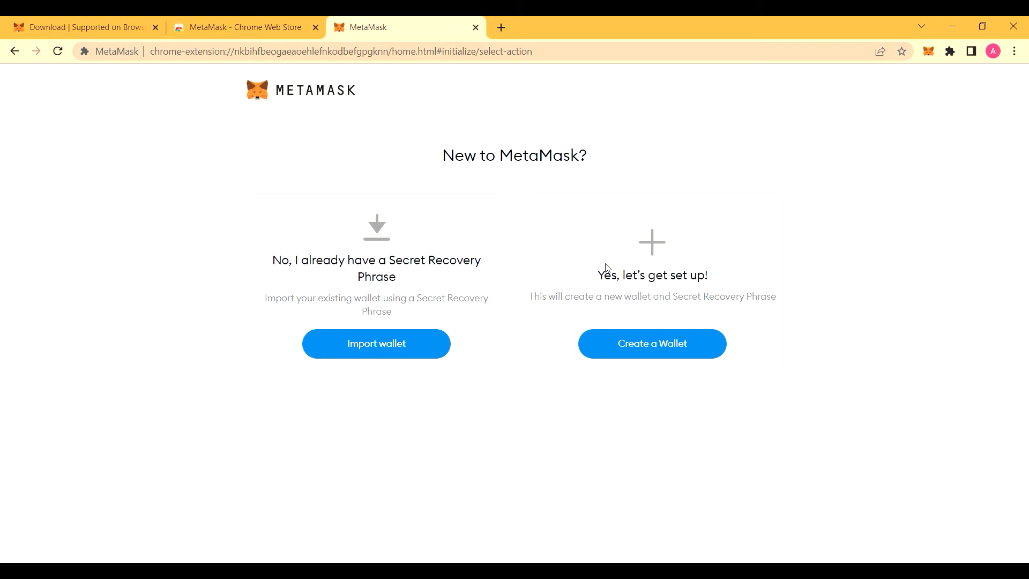
left_click(646, 346)
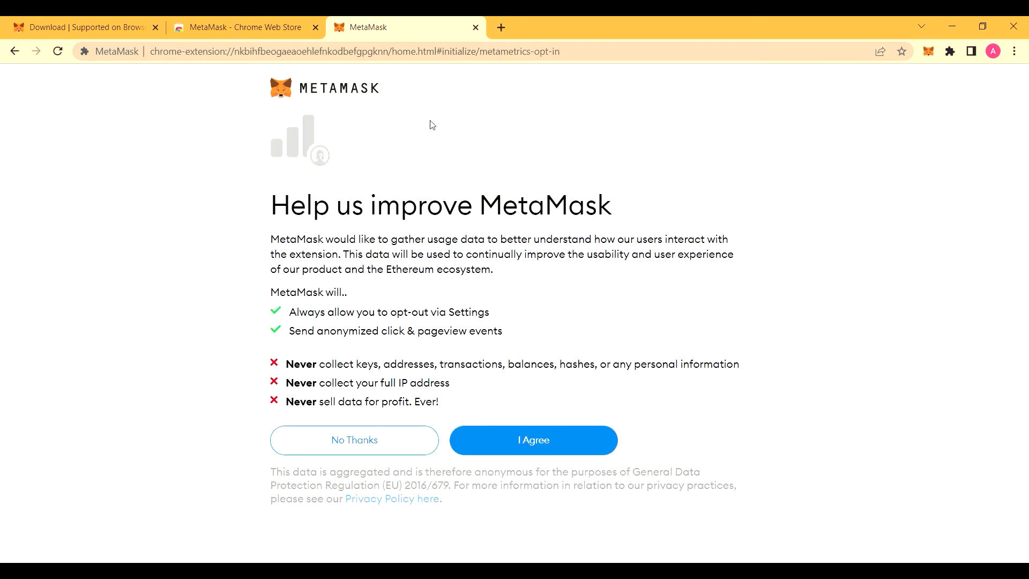
left_click(567, 439)
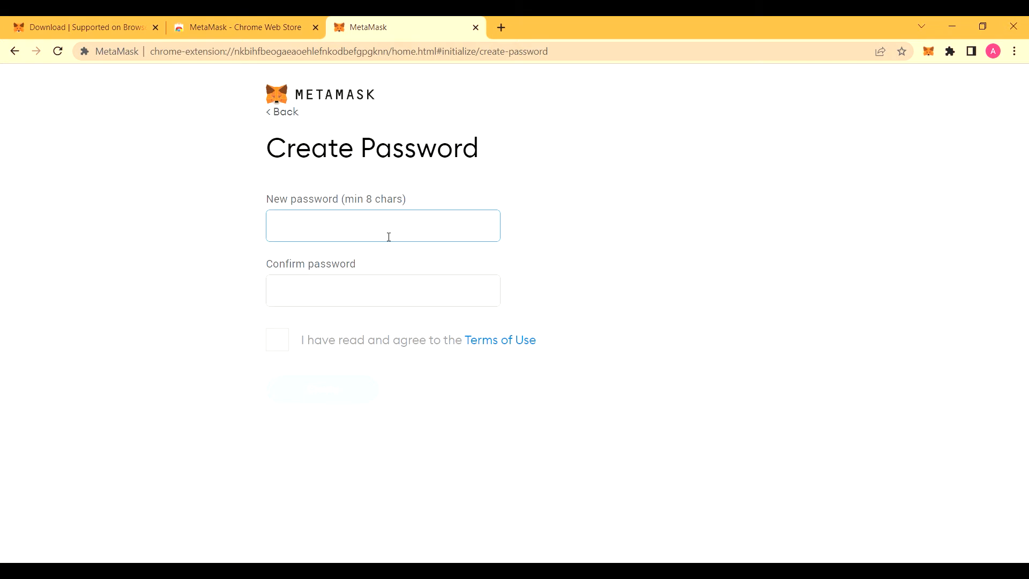
Step: Enter and confirm a new wallet password, accept the Terms of Use, and create the wallet
type("•••••••••")
left_click(391, 302)
type("•••••••••")
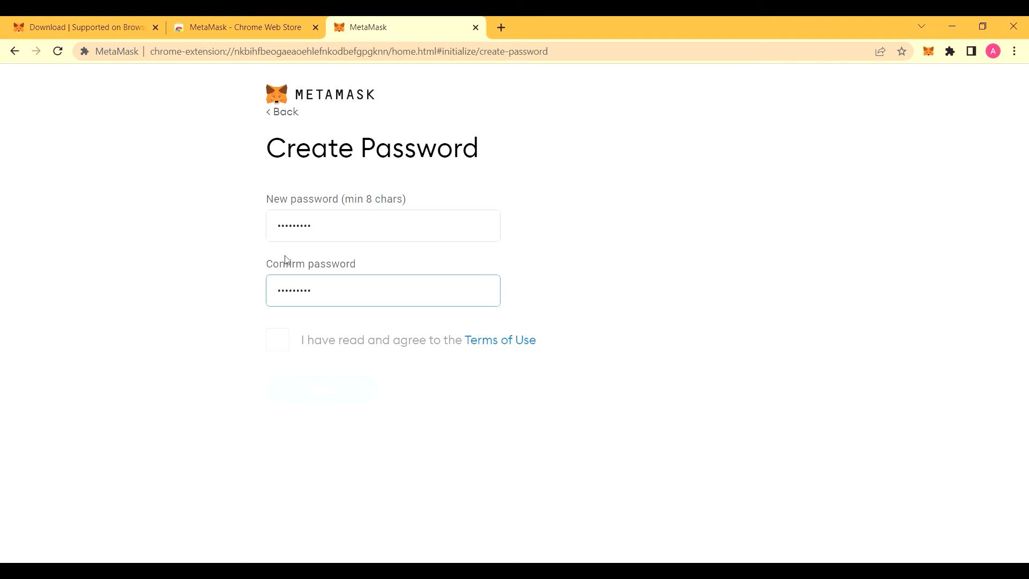
left_click(278, 339)
left_click(350, 394)
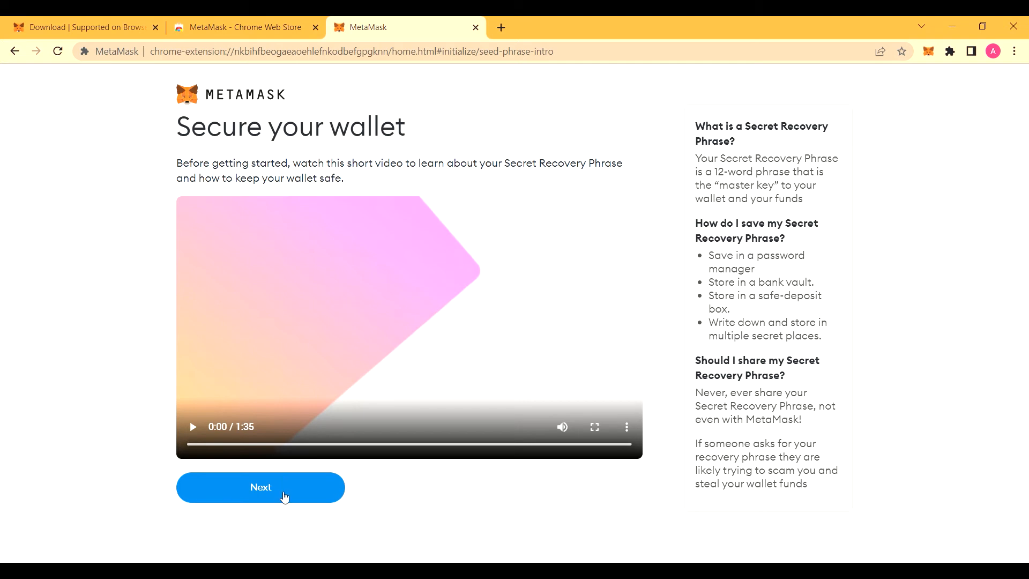
Step: Continue past the Secure your wallet explainer video
left_click(282, 491)
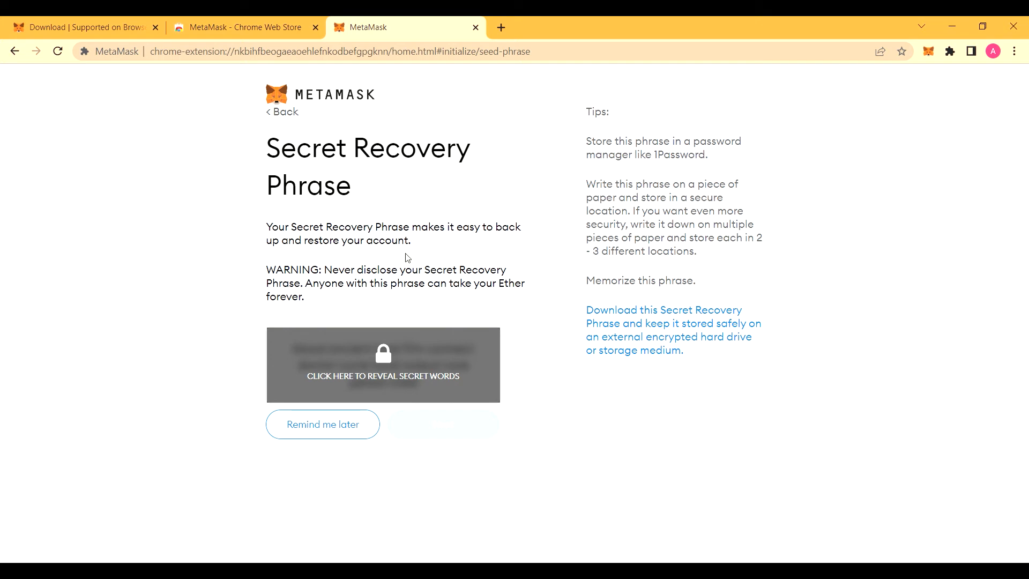
Step: Reveal the 12-word Secret Recovery Phrase and proceed to its confirmation page
left_click(390, 365)
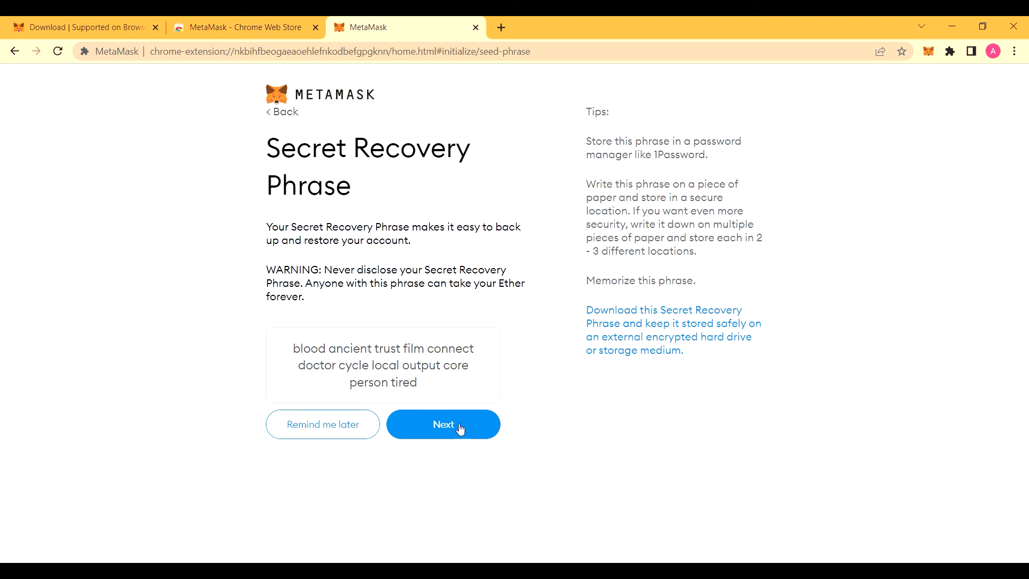
left_click(463, 430)
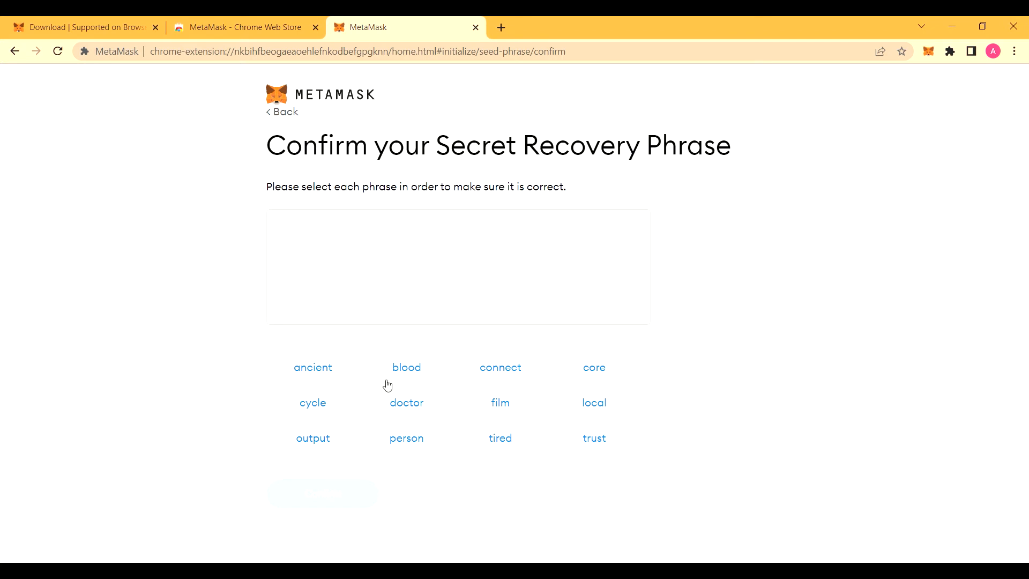
Step: Select the twelve recovery words in their original order and confirm the phrase
left_click(418, 371)
left_click(327, 375)
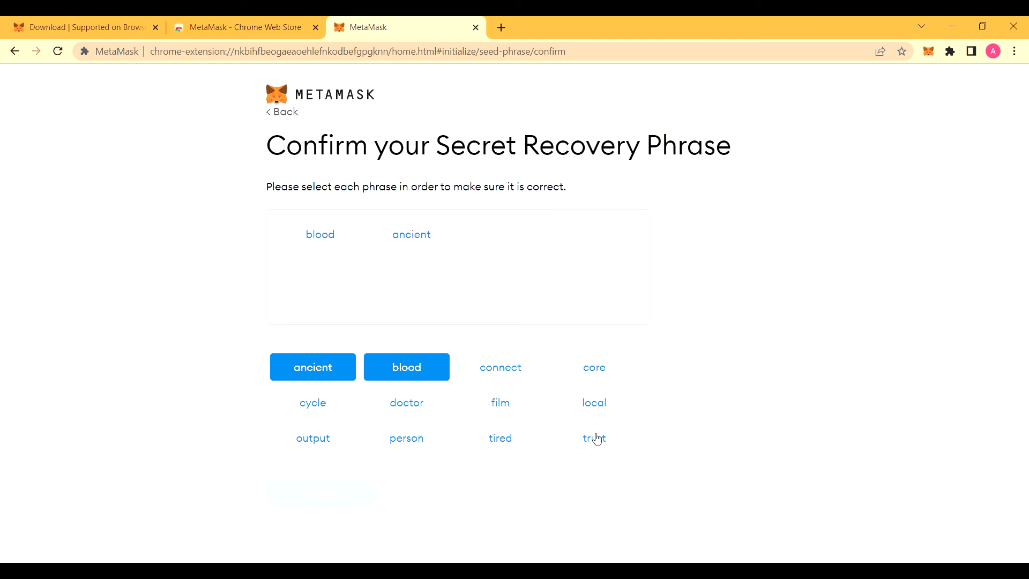
left_click(595, 436)
left_click(507, 397)
left_click(501, 375)
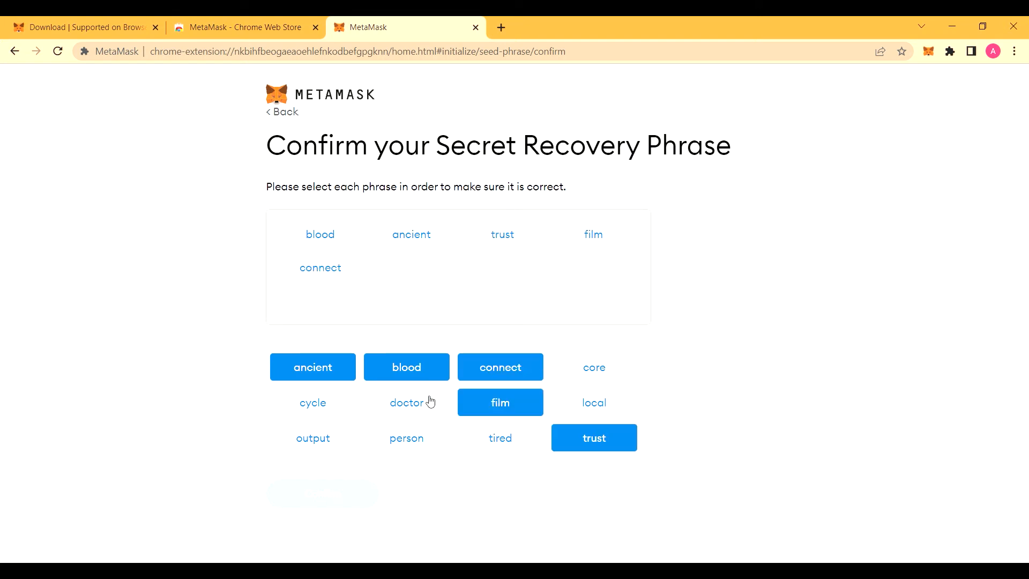
left_click(426, 402)
left_click(320, 413)
left_click(600, 403)
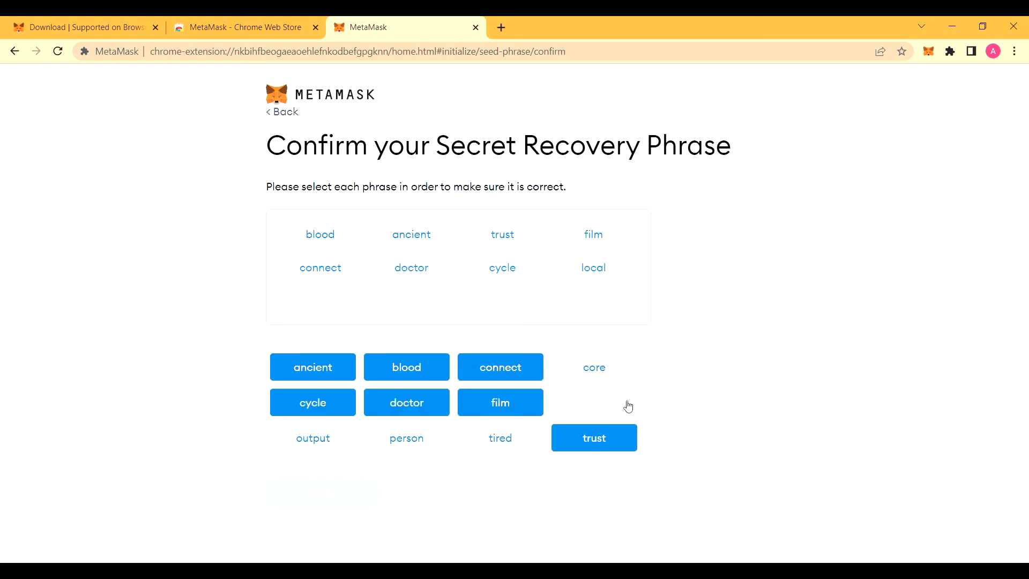
left_click(328, 440)
left_click(596, 367)
left_click(406, 438)
left_click(492, 441)
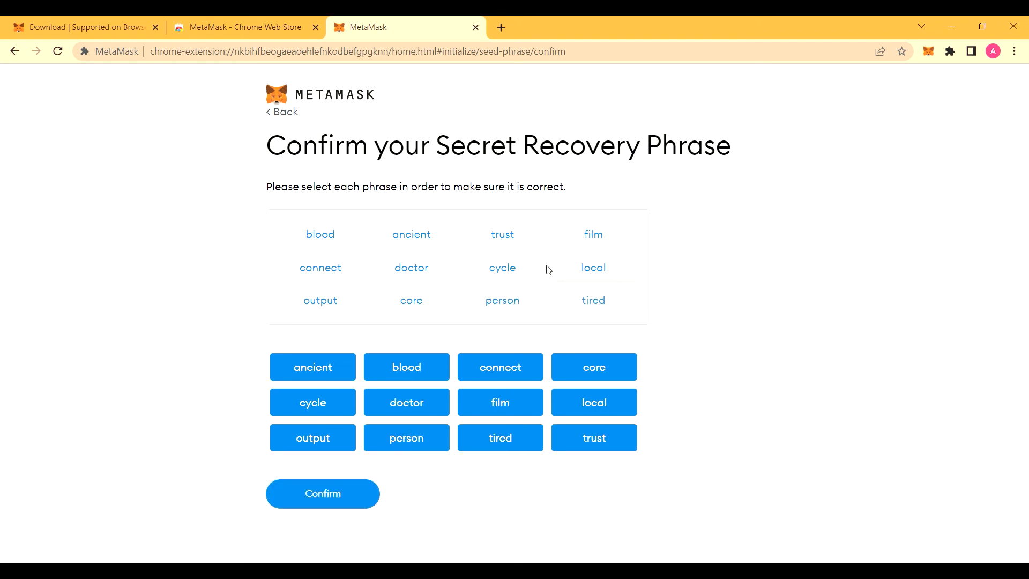
left_click(355, 484)
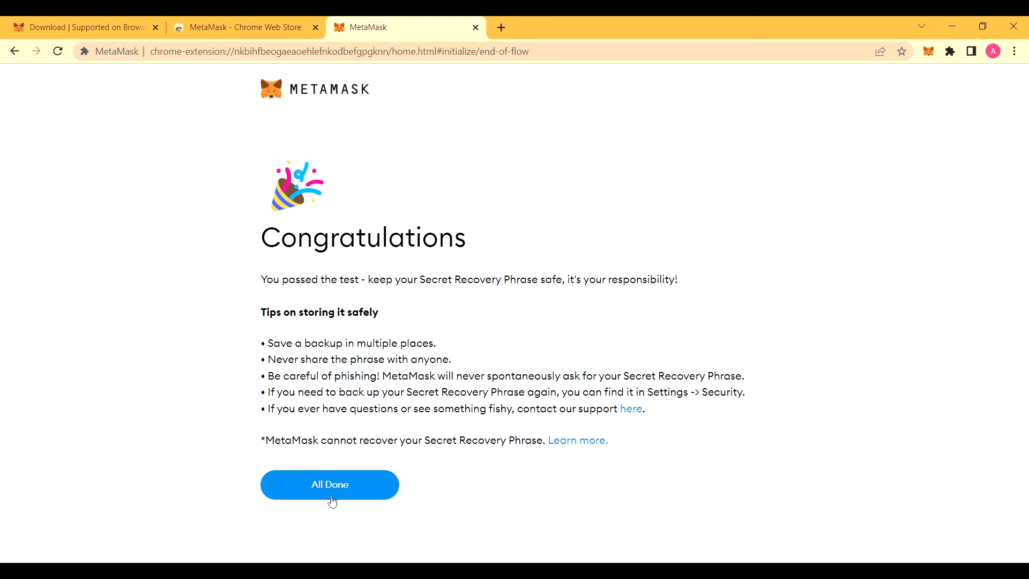
Step: Finish setup, dismiss the What's new popup, and glance at the network list
left_click(347, 489)
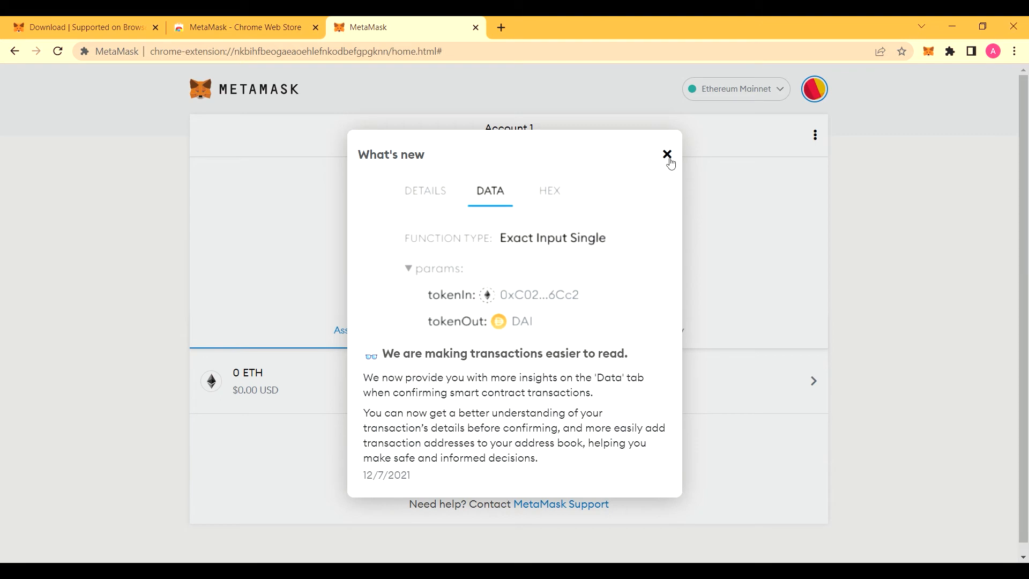
left_click(668, 157)
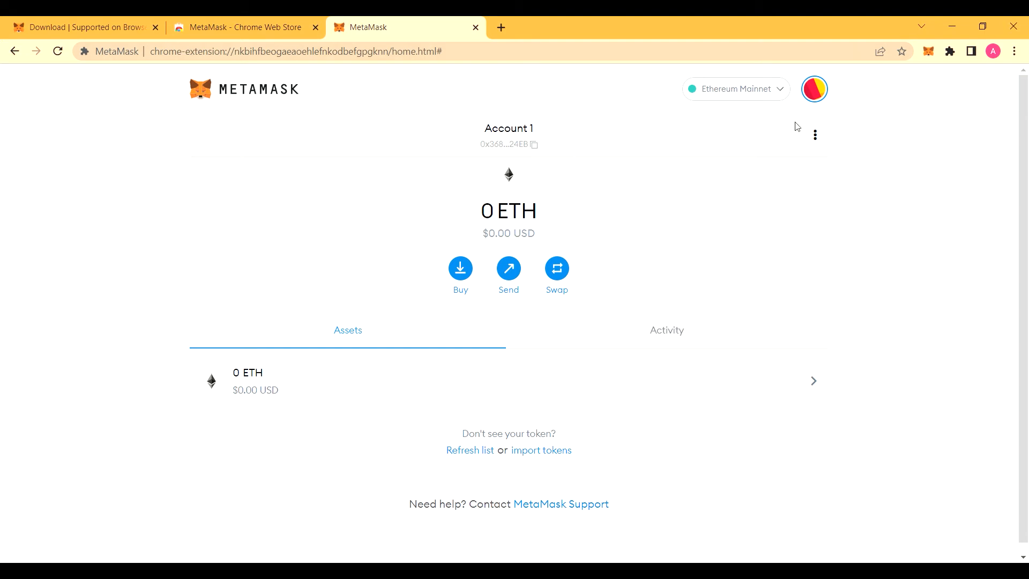
left_click(778, 98)
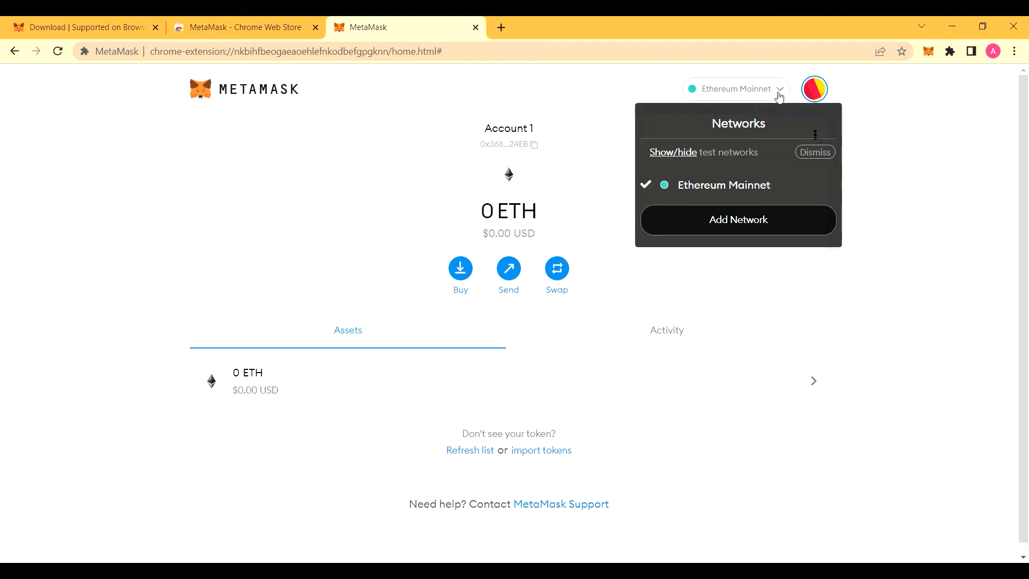
left_click(872, 171)
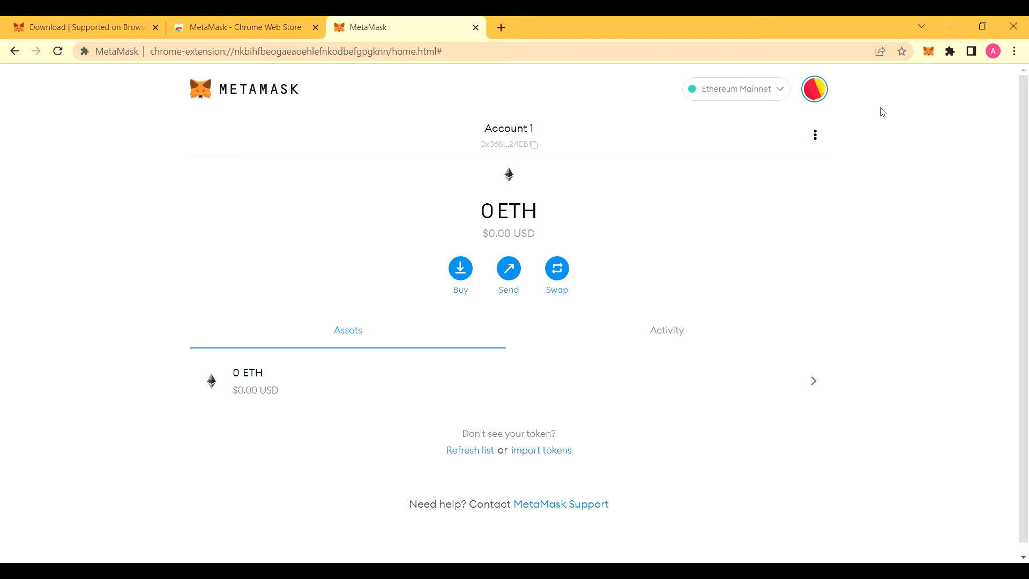
Step: In General settings, set currency conversion to INR - Indian Rupee and primary currency to Fiat
left_click(816, 92)
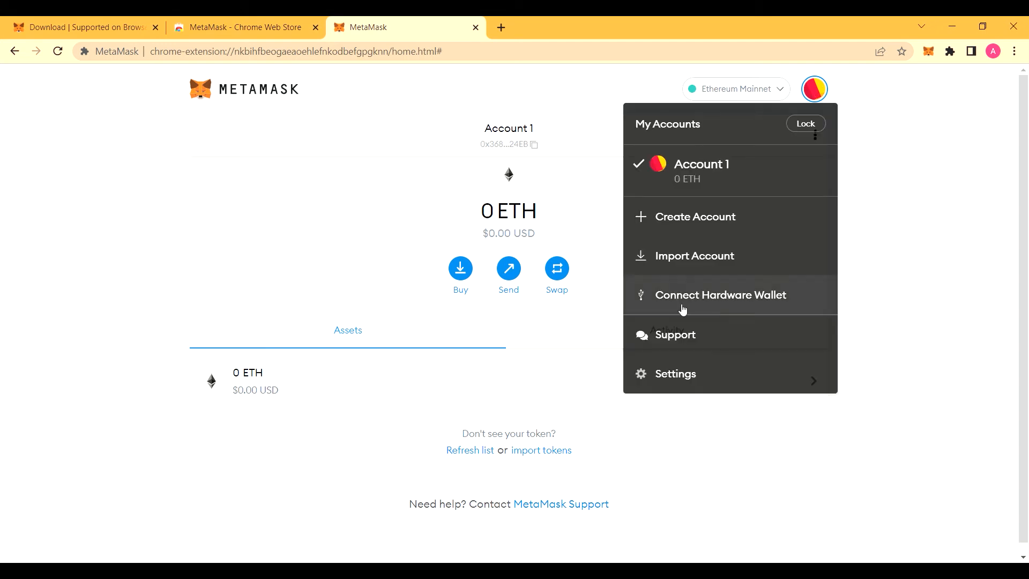
left_click(690, 375)
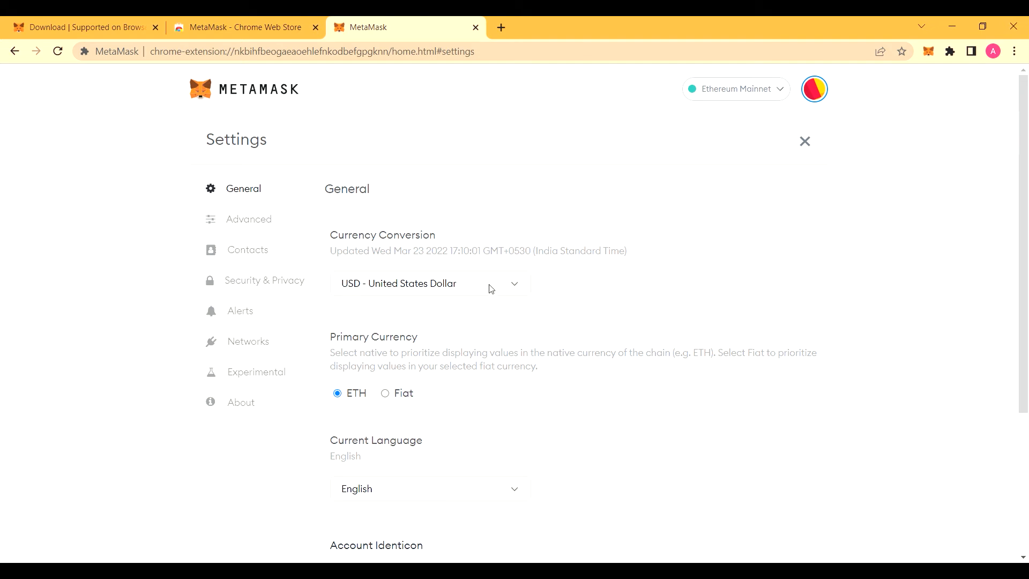
left_click(505, 292)
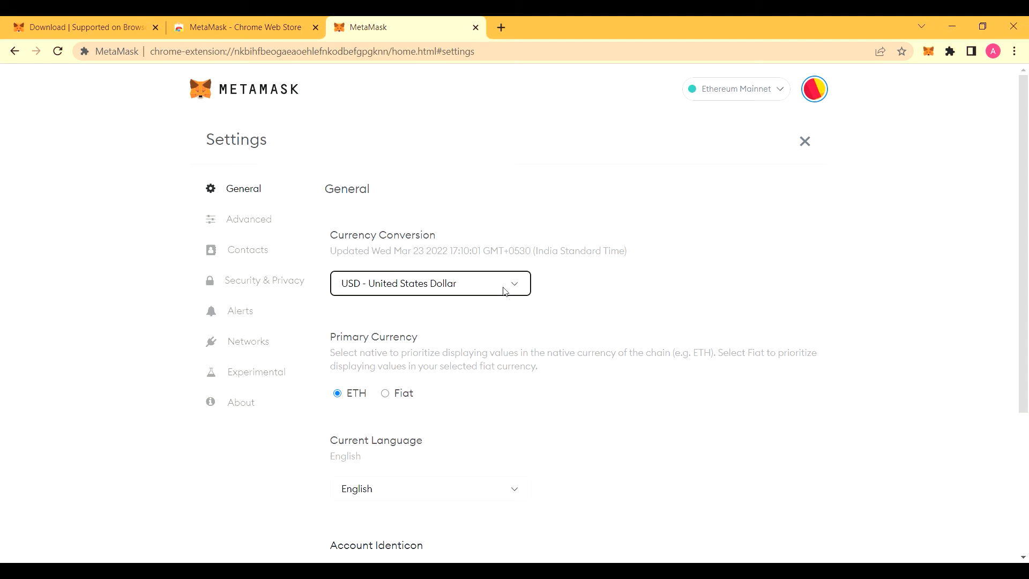
key("i")
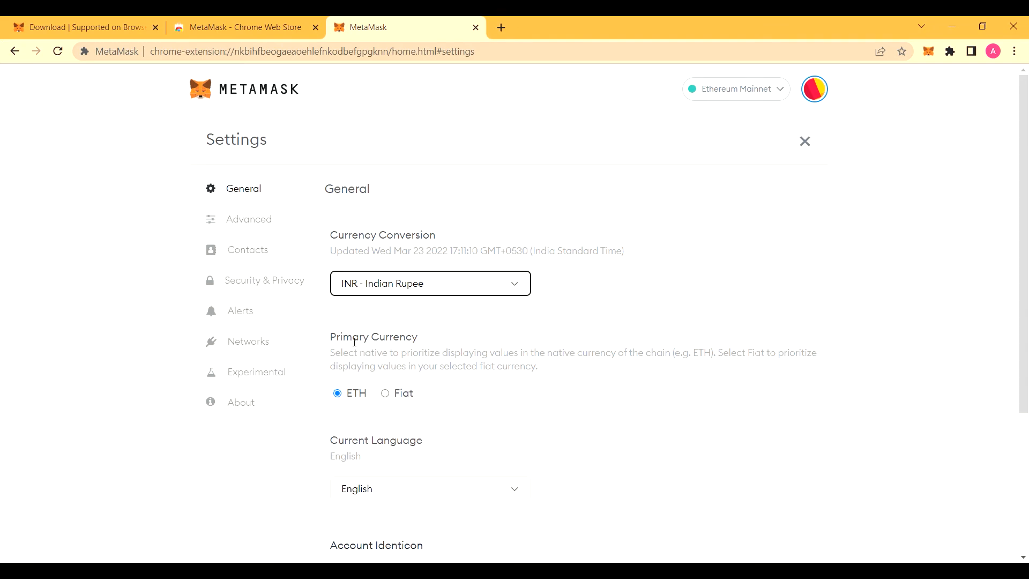
left_click(392, 397)
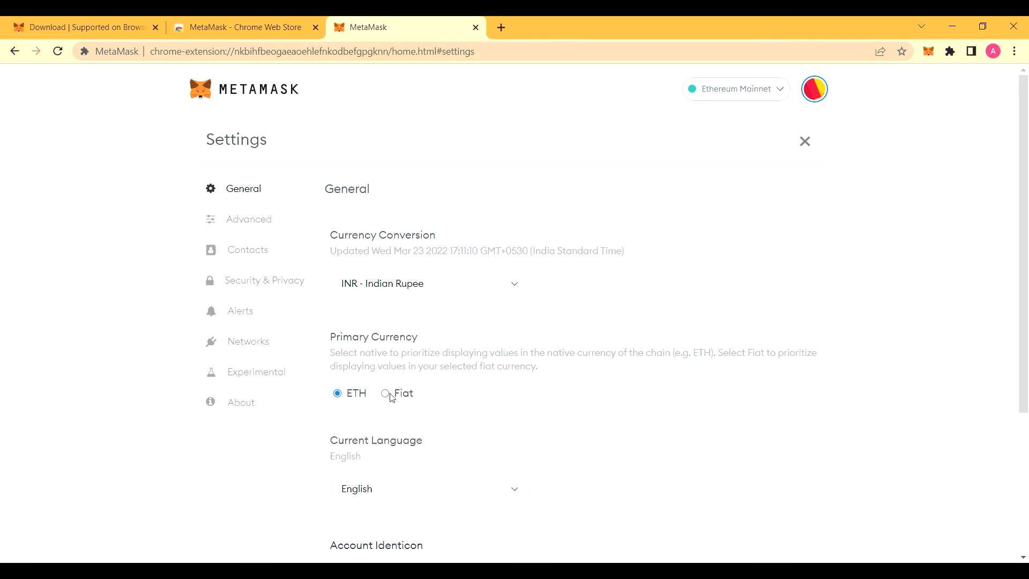
Step: Browse the Advanced settings, then open the Contacts settings page
scroll(464, 415, "down", 4)
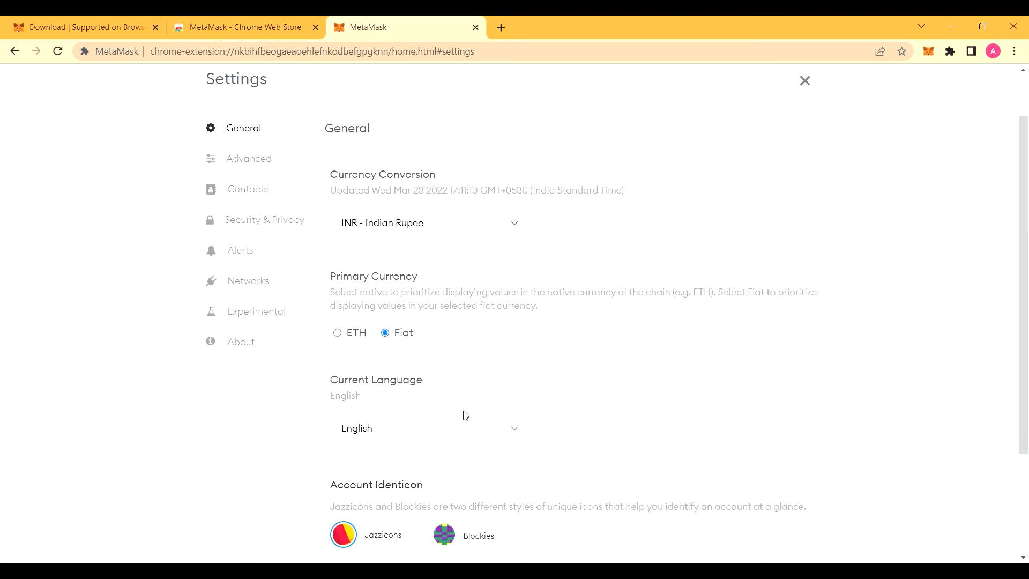
scroll(399, 417, "up", 4)
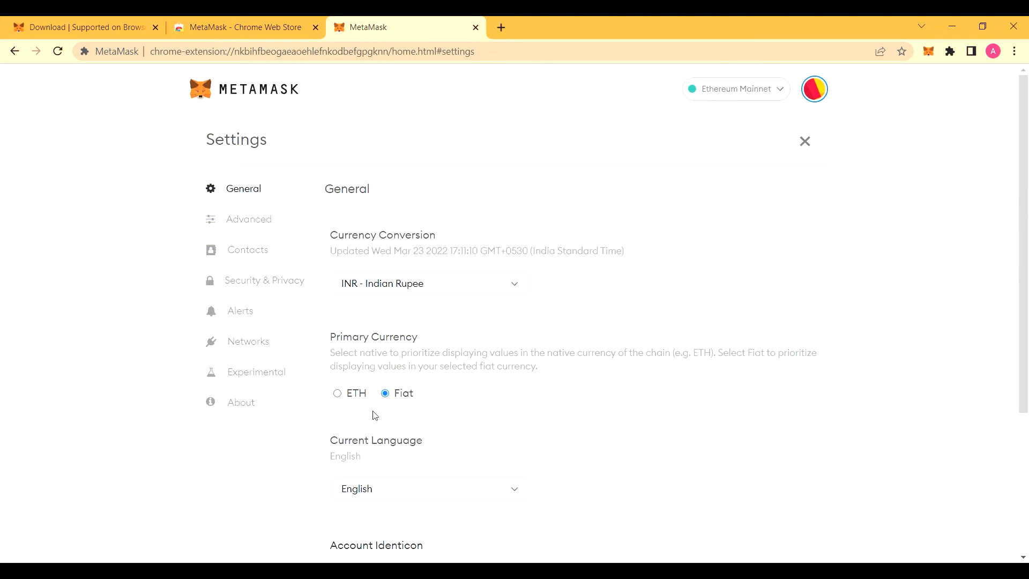
left_click(248, 220)
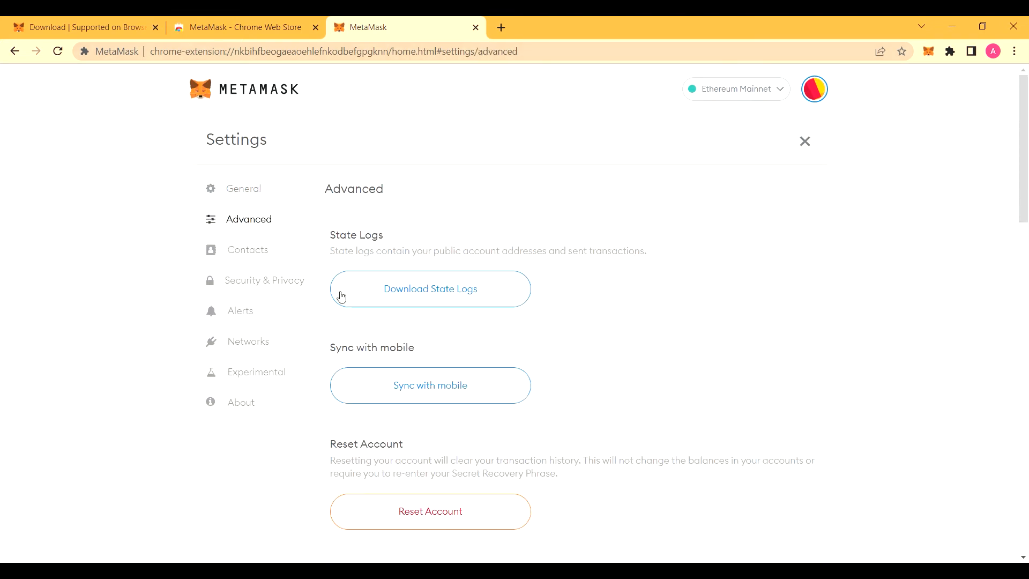
scroll(337, 297, "down", 2)
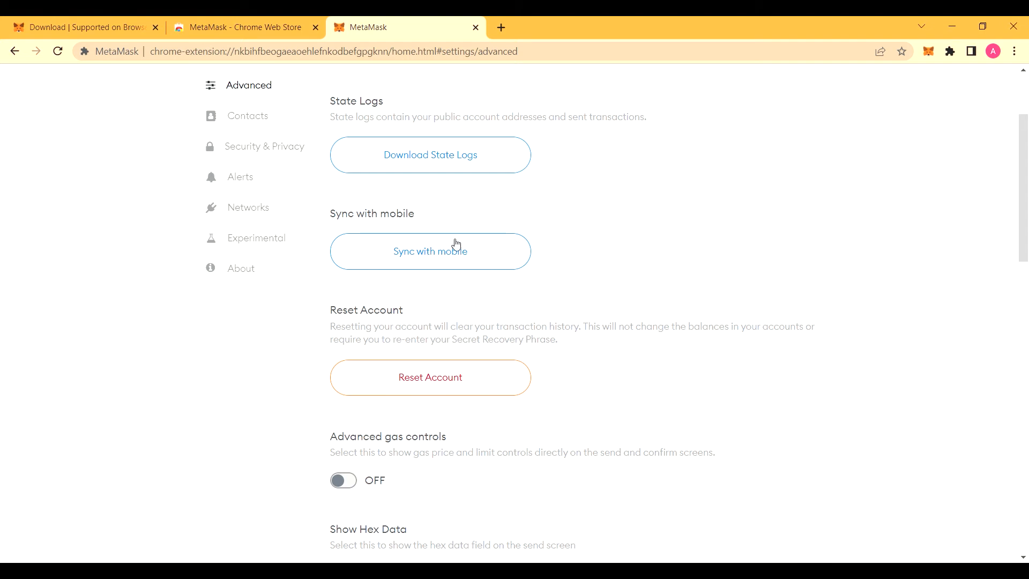
scroll(264, 161, "up", 1)
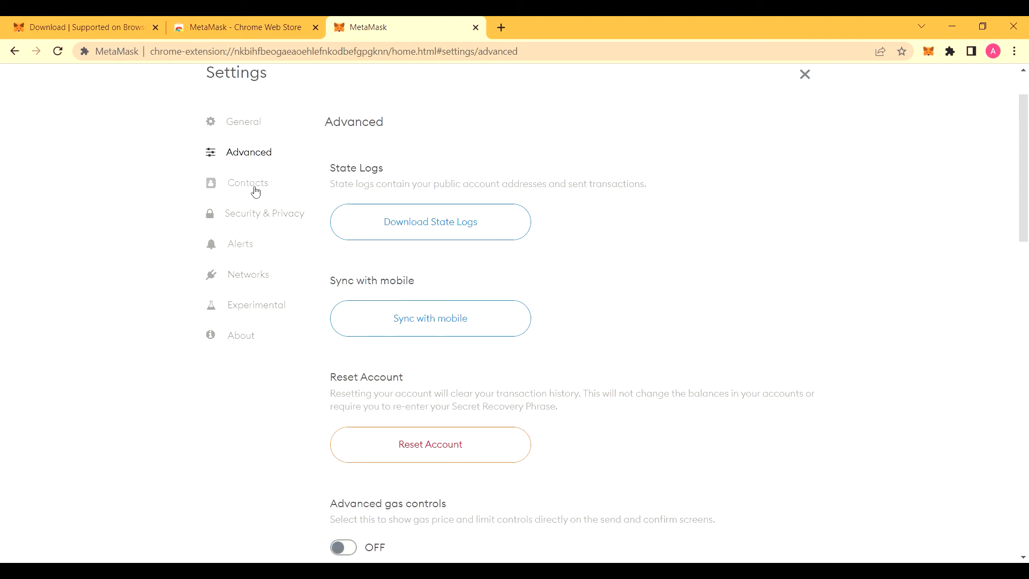
left_click(255, 194)
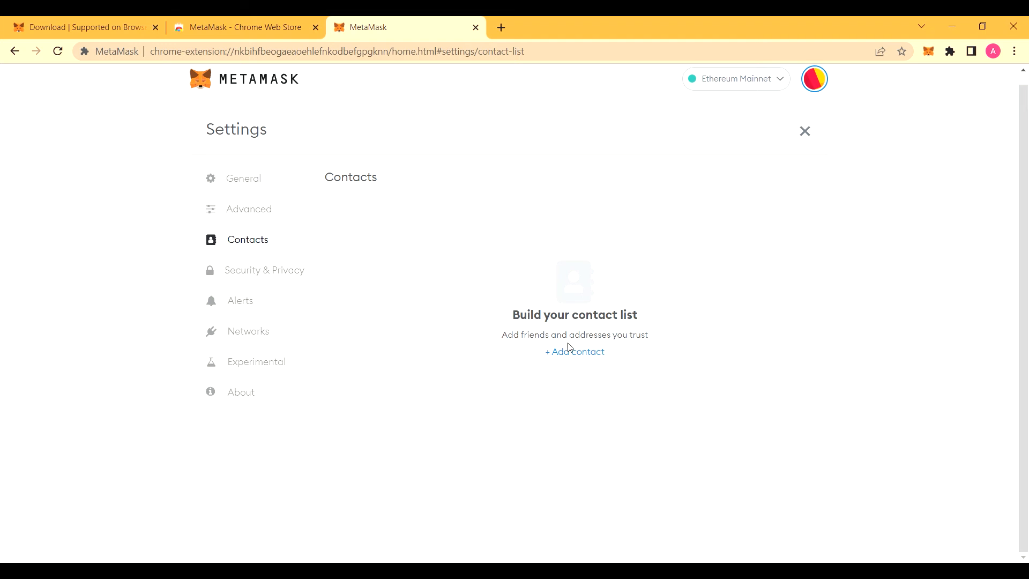
Step: Look through the Security & Privacy, Alerts, Networks and Experimental settings, then close Settings
left_click(257, 275)
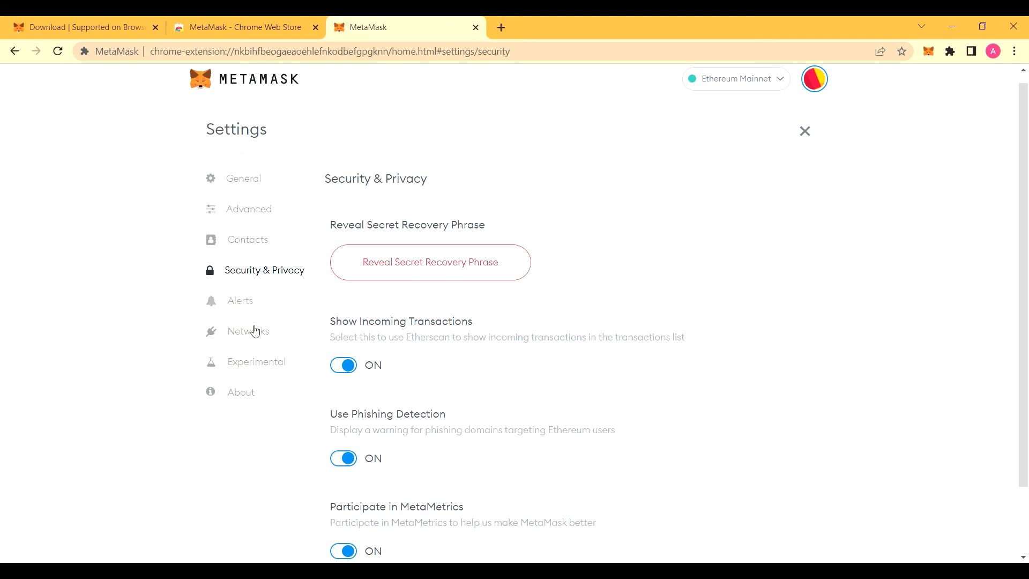
left_click(247, 311)
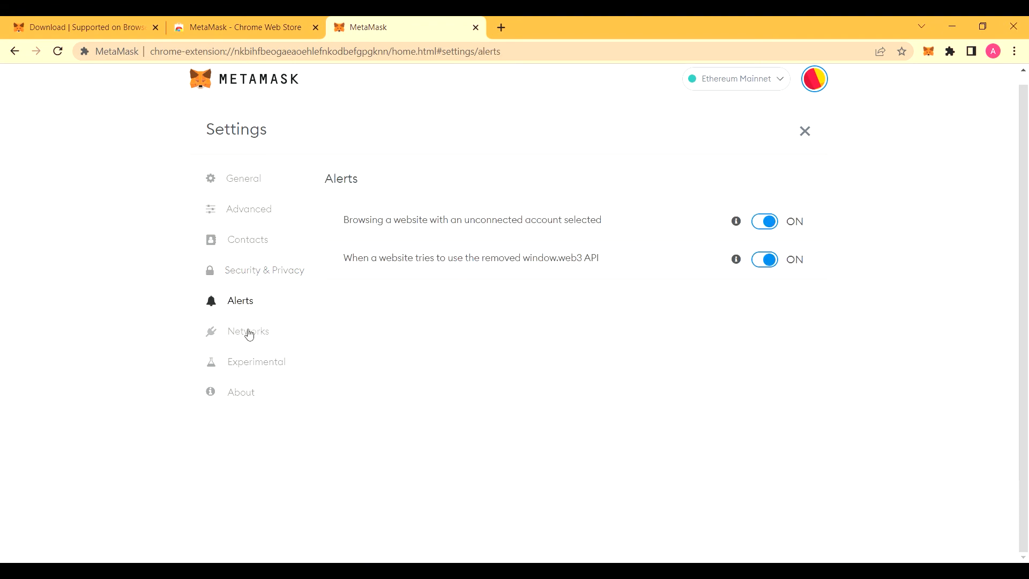
left_click(249, 333)
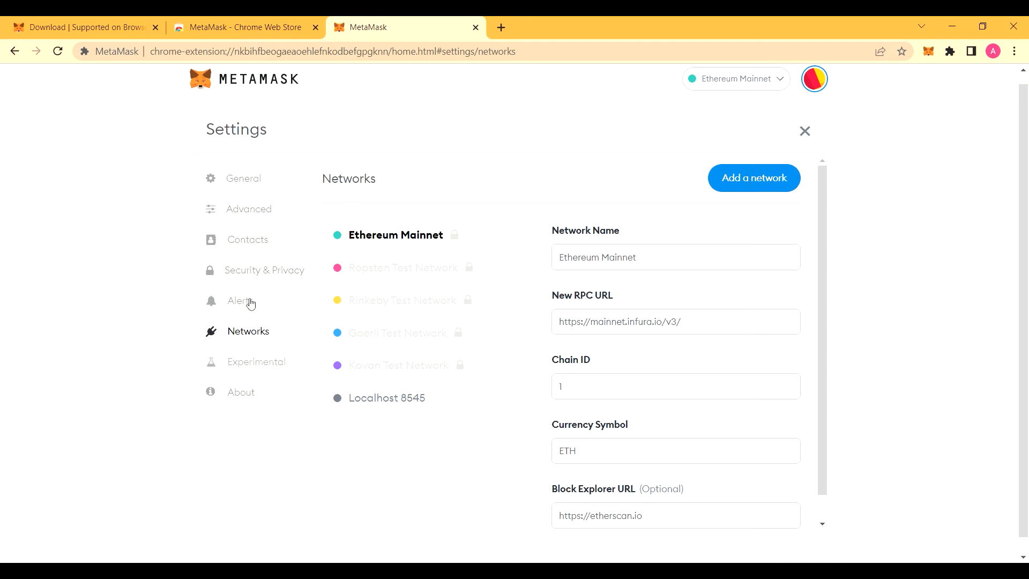
left_click(257, 365)
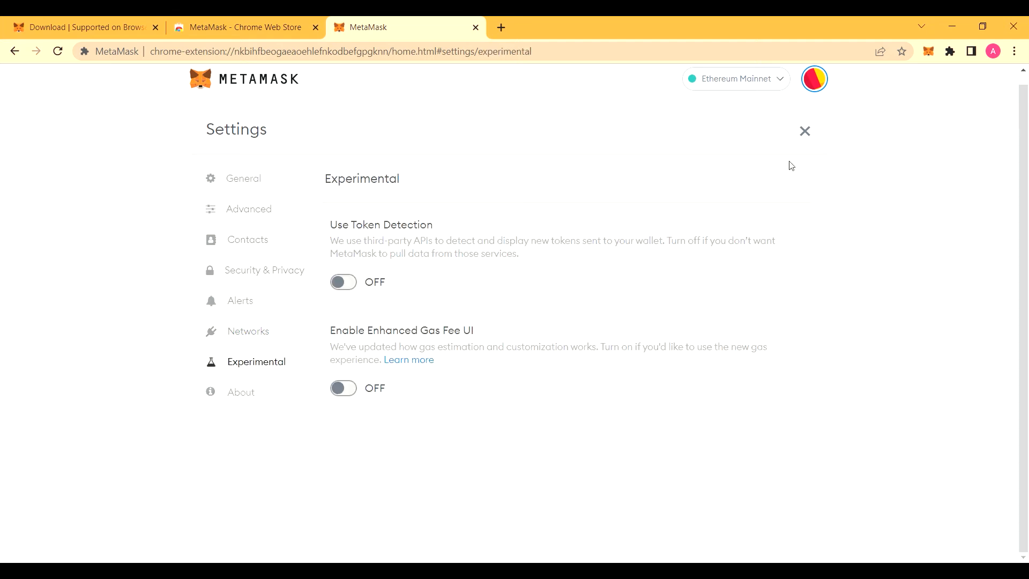
left_click(805, 131)
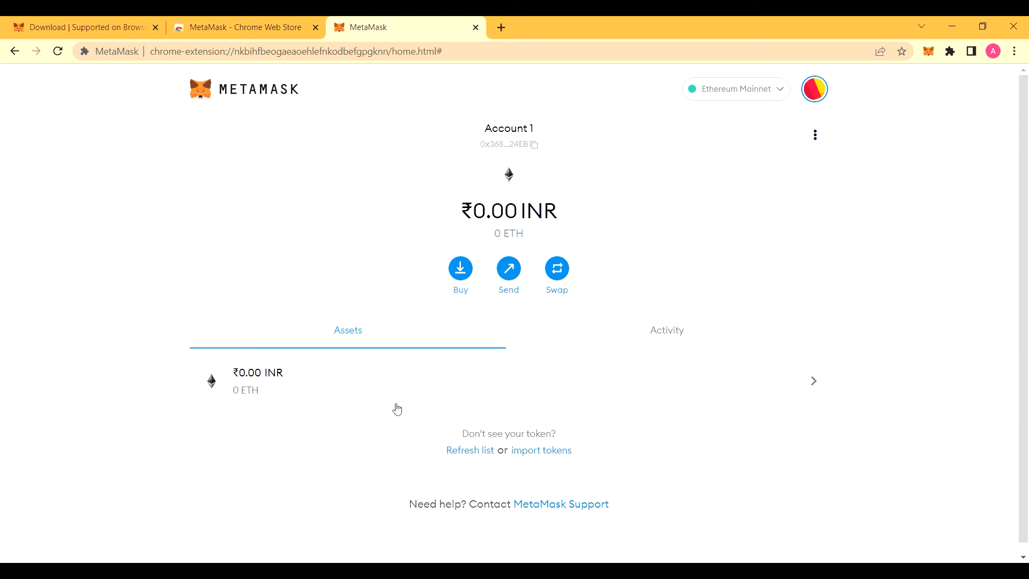
Step: In a new tab, search Google for 'coinmarketcap', open the site and browse its coin price table
left_click(502, 26)
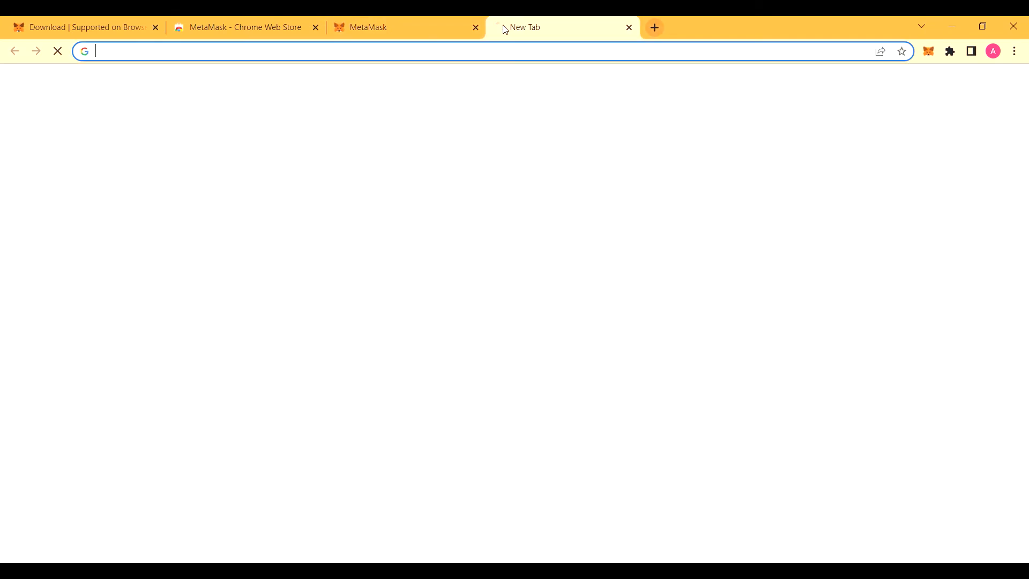
type("coin")
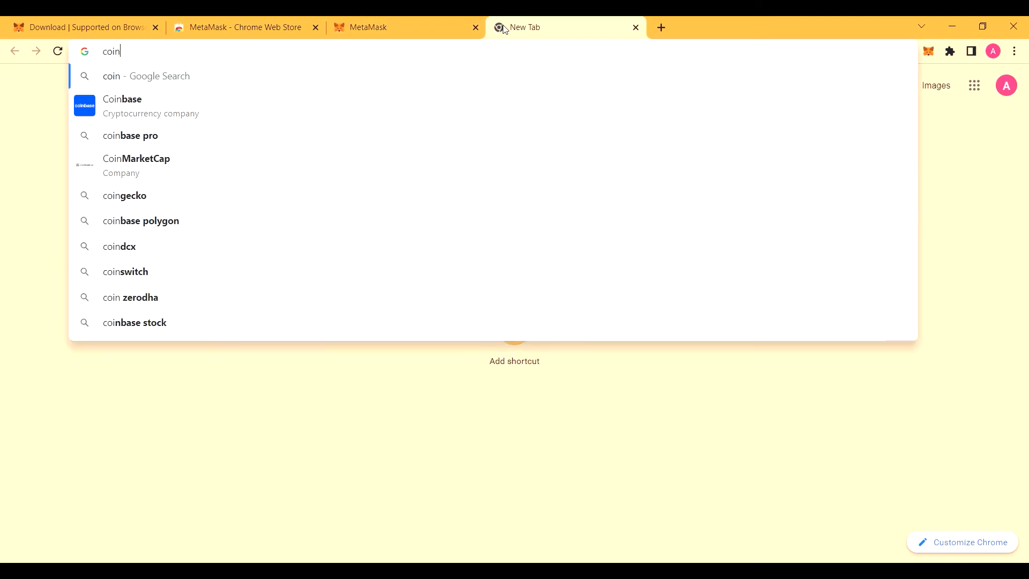
type("marketcap")
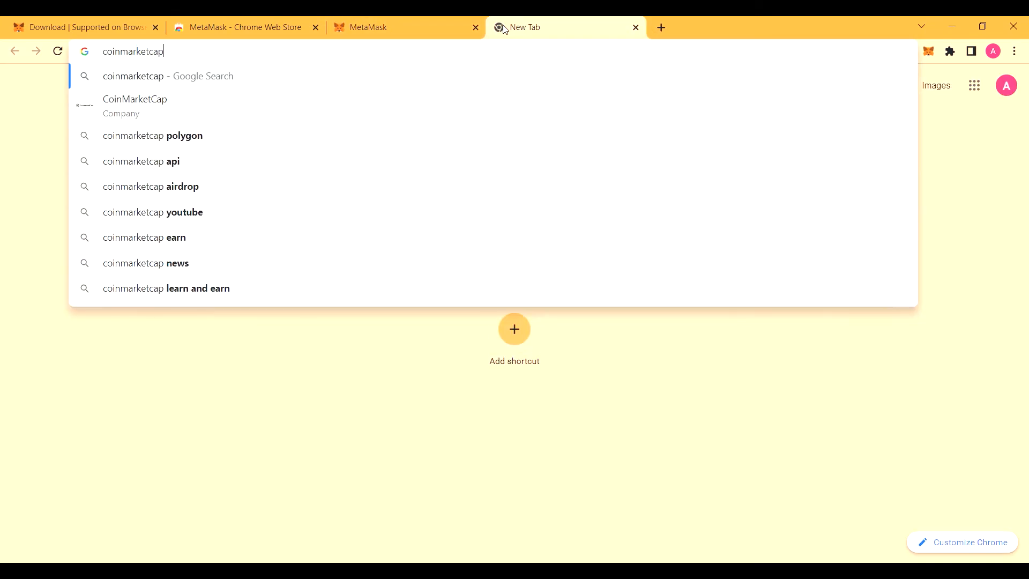
key("Return")
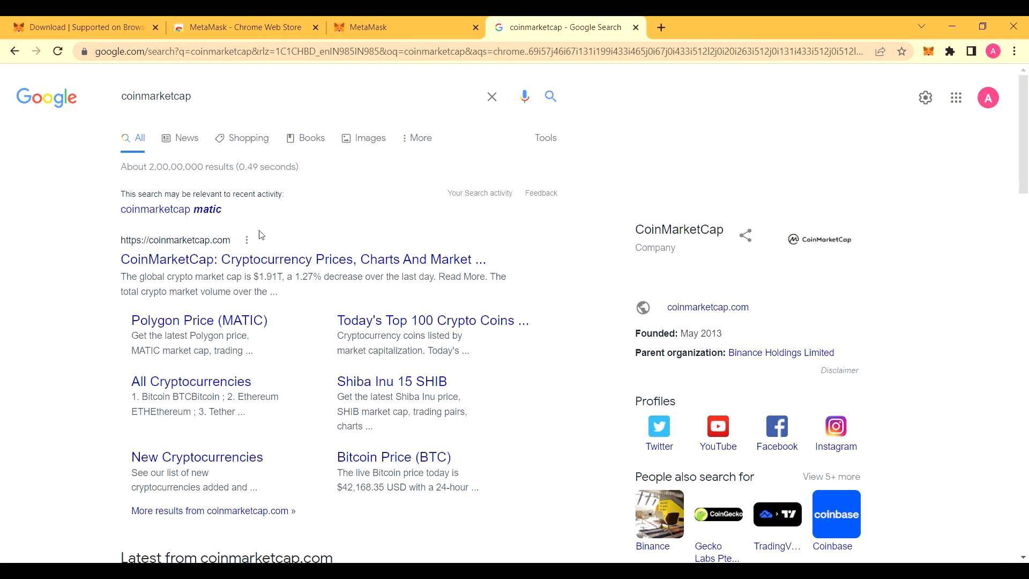
left_click(249, 260)
scroll(247, 261, "down", 6)
scroll(85, 233, "down", 4)
scroll(126, 261, "up", 3)
scroll(129, 269, "down", 4)
scroll(131, 270, "down", 4)
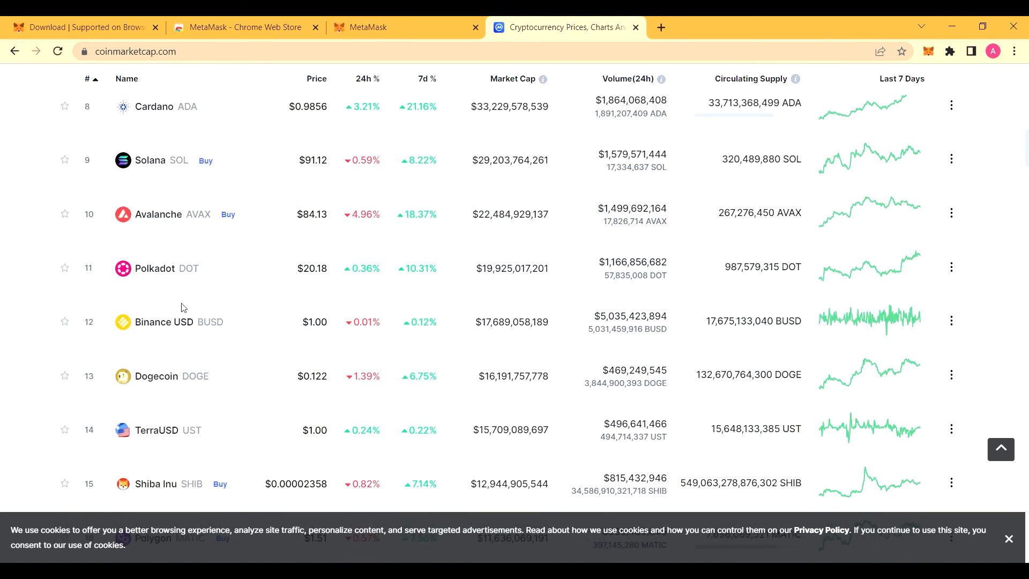
scroll(196, 363, "down", 2)
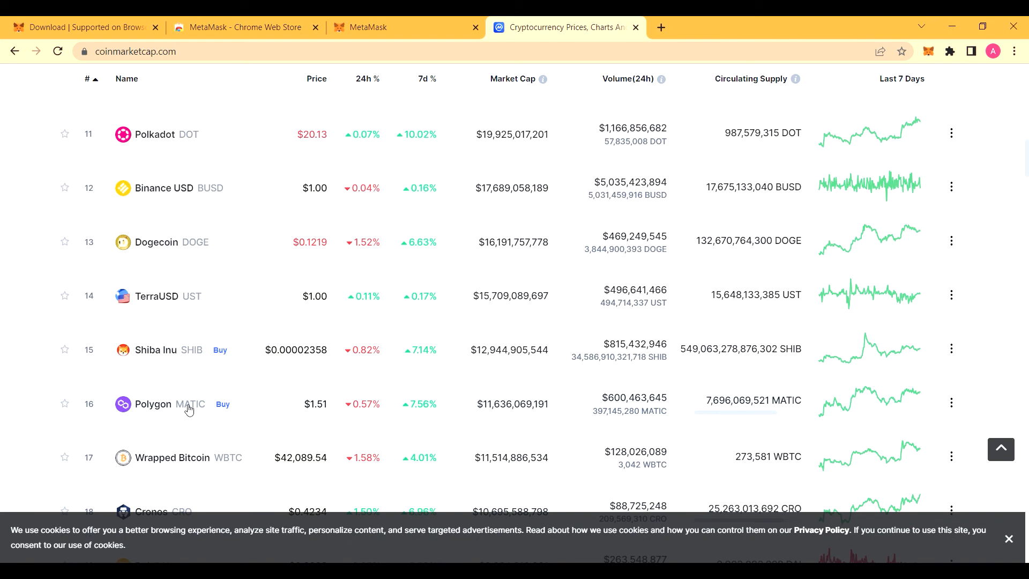
Step: Add Polygon's MATIC token to MetaMask from its CoinMarketCap price page, then check the wallet
left_click(173, 411)
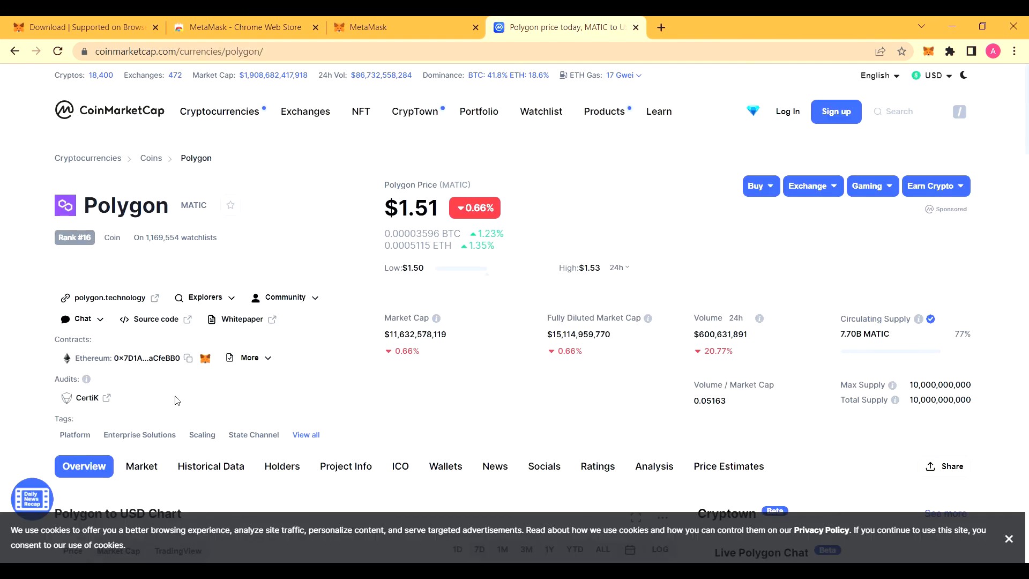
scroll(175, 411, "down", 1)
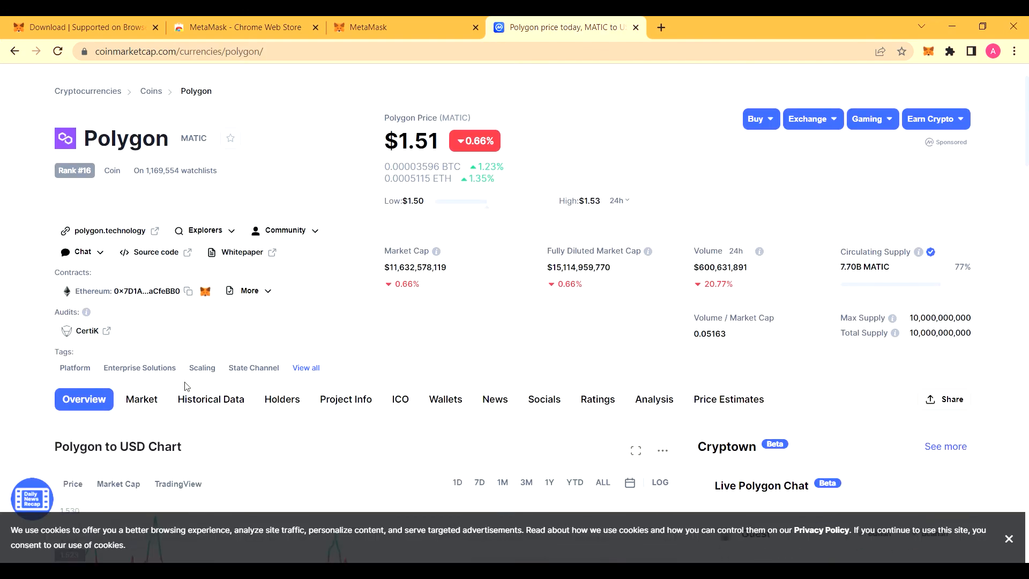
left_click(206, 294)
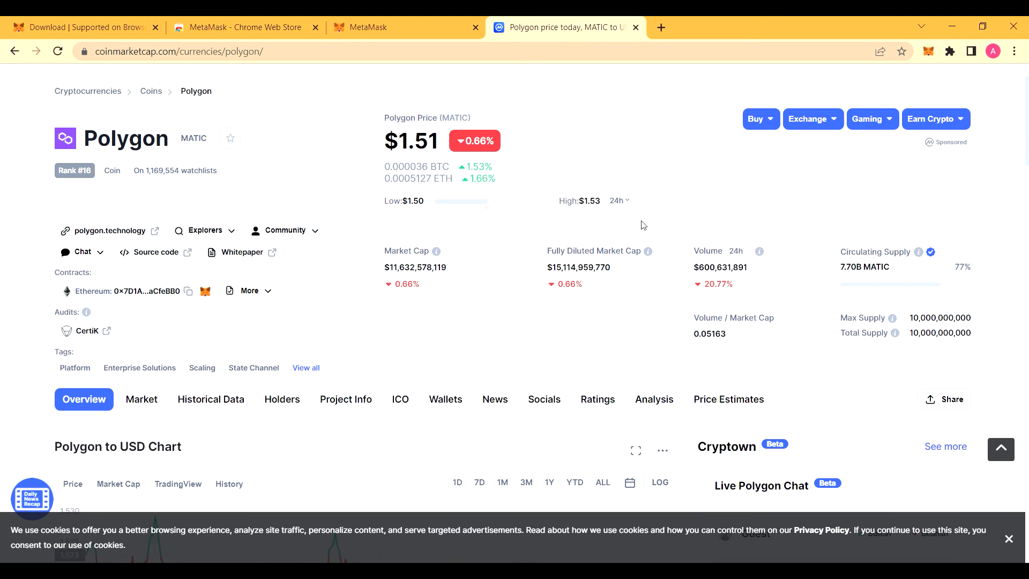
left_click(368, 19)
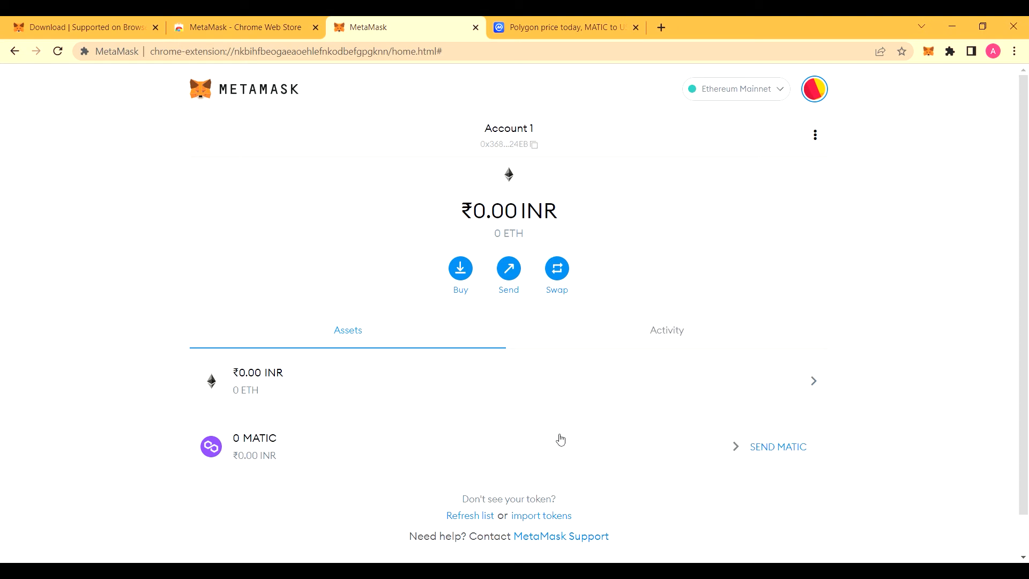
Step: Import the Tether USD (USDT) token found by searching 'Tether', then review the asset list
left_click(545, 517)
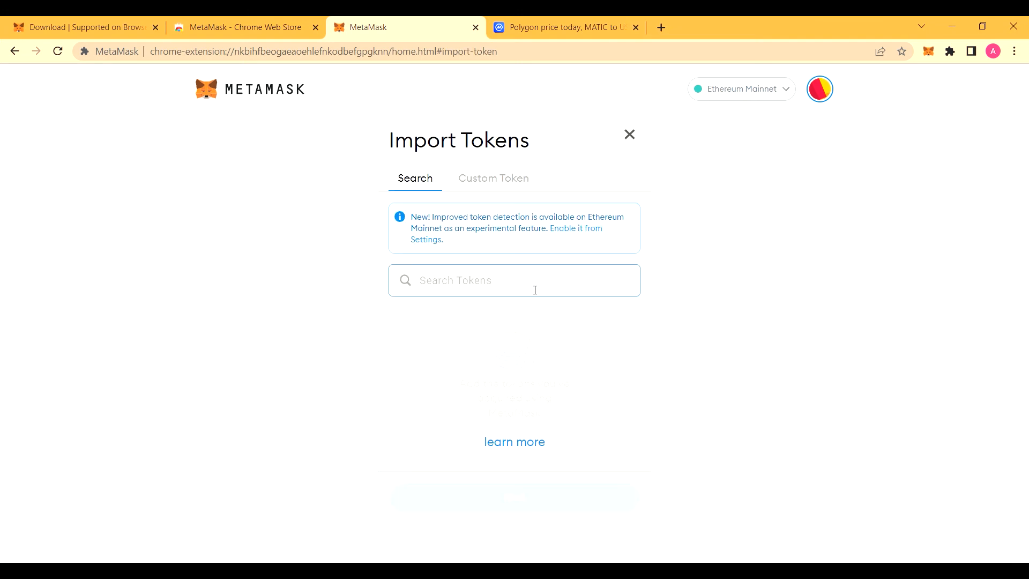
type("Tether")
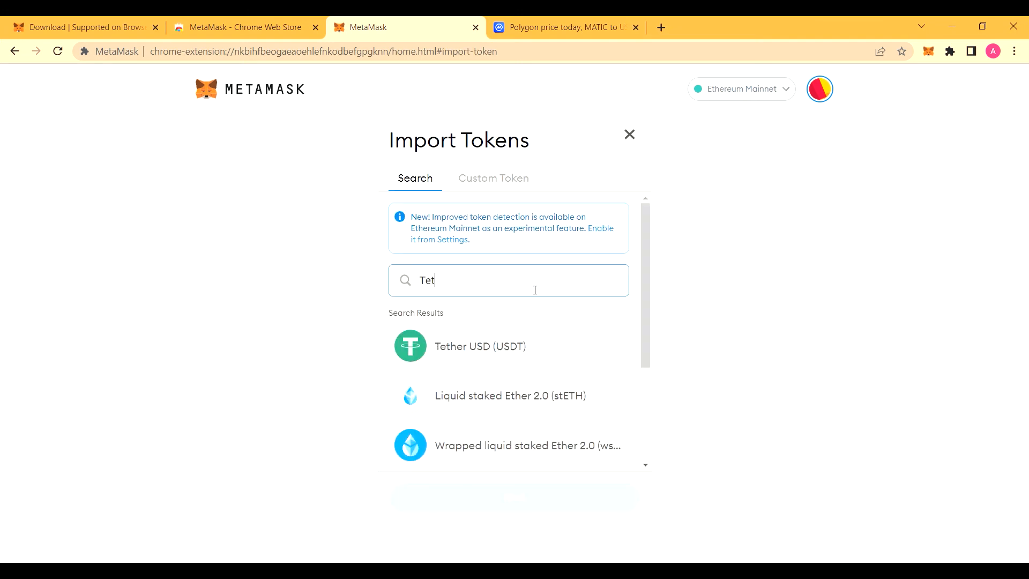
left_click(511, 352)
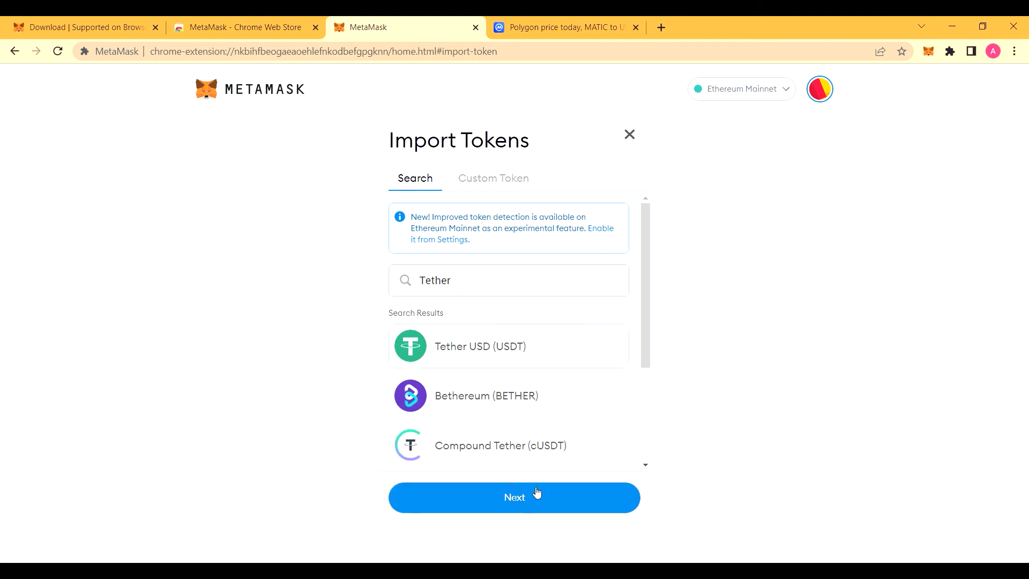
left_click(539, 504)
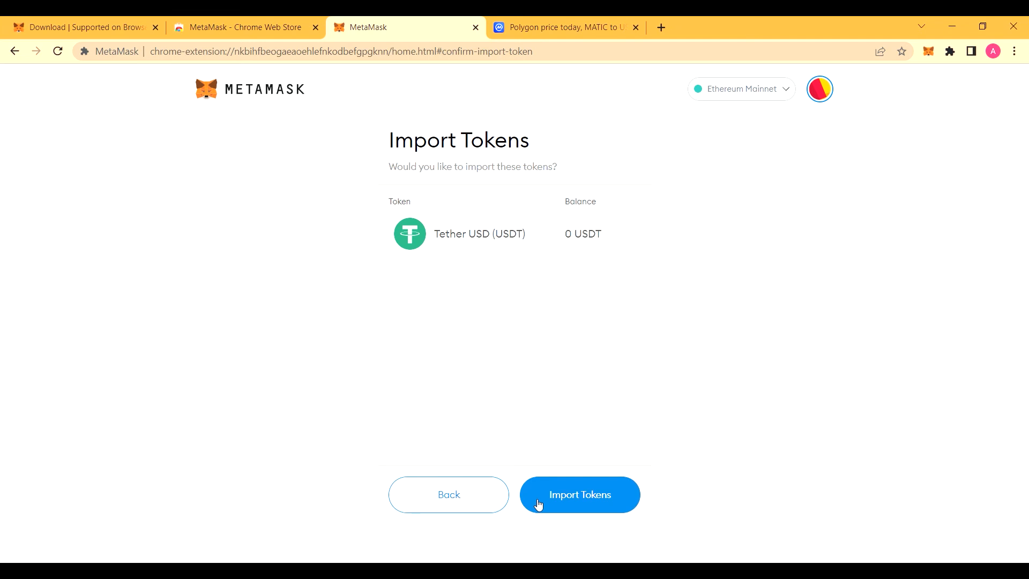
left_click(585, 504)
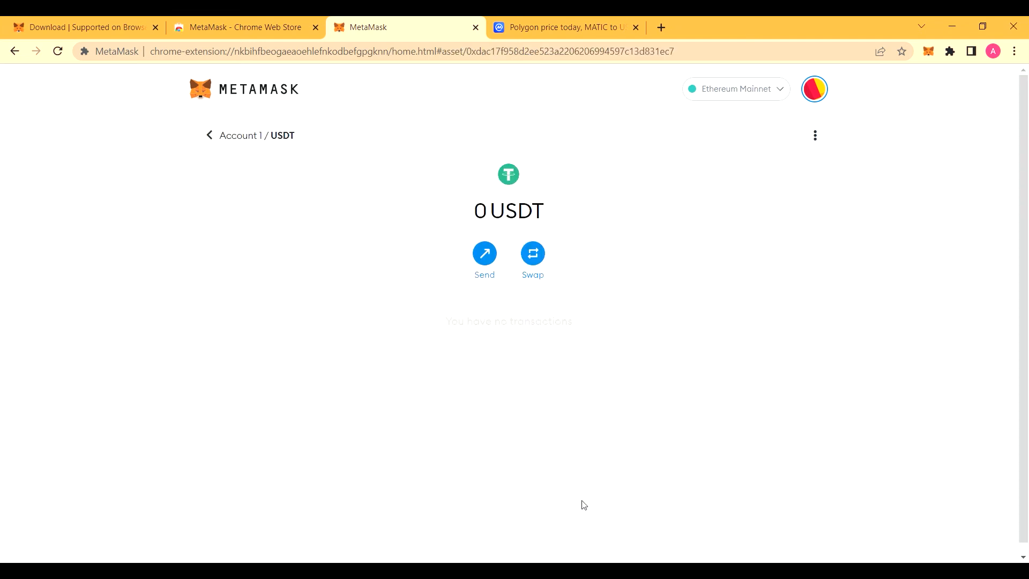
left_click(209, 136)
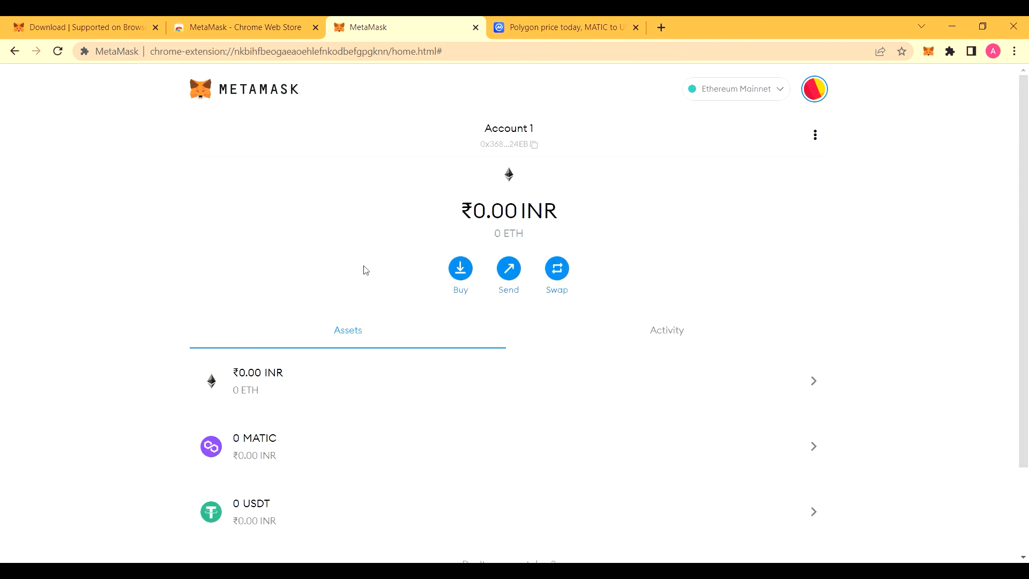
scroll(455, 417, "down", 2)
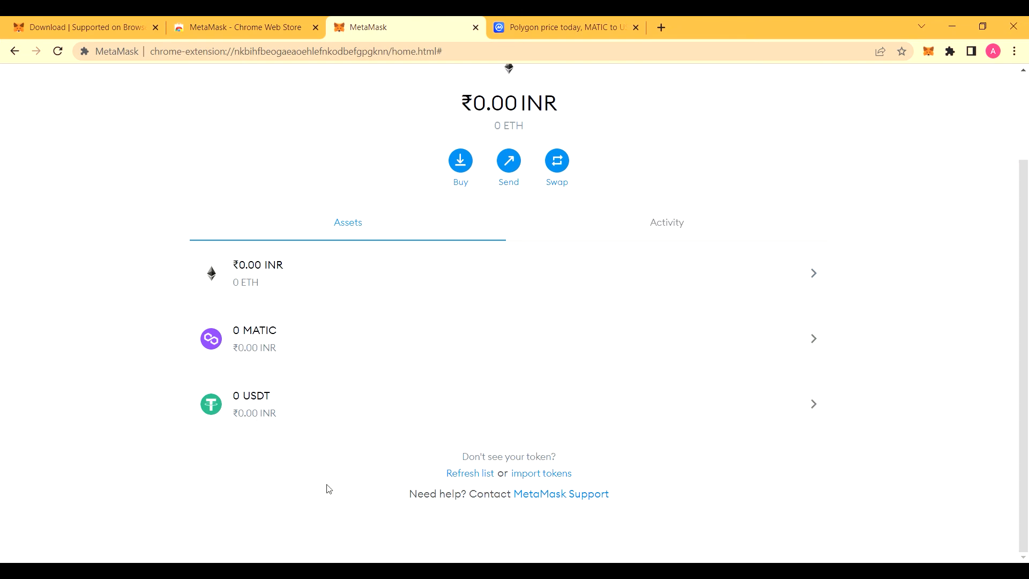
scroll(409, 370, "up", 2)
scroll(421, 370, "down", 2)
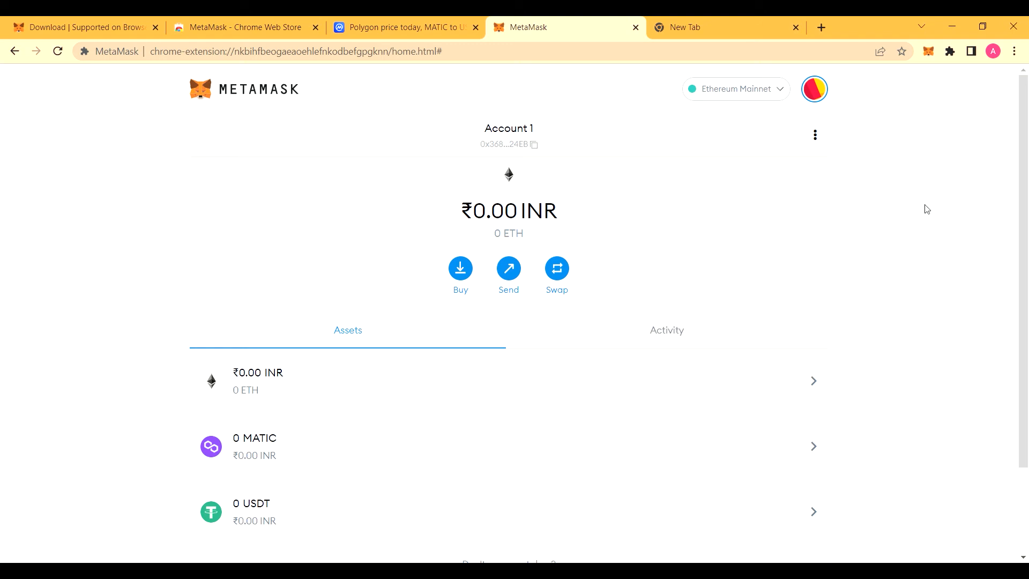
Step: Search Google for 'smart chain RPC' and open the Binance Academy article on connecting MetaMask
left_click(741, 23)
left_click(510, 286)
type("smar")
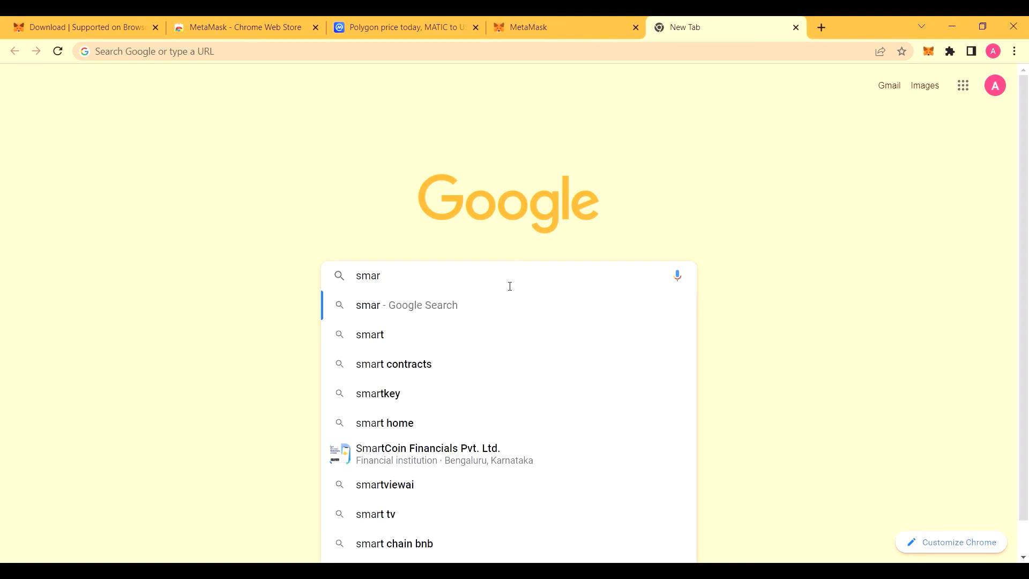
type("t chain")
key("BackSpace")
type("RPC")
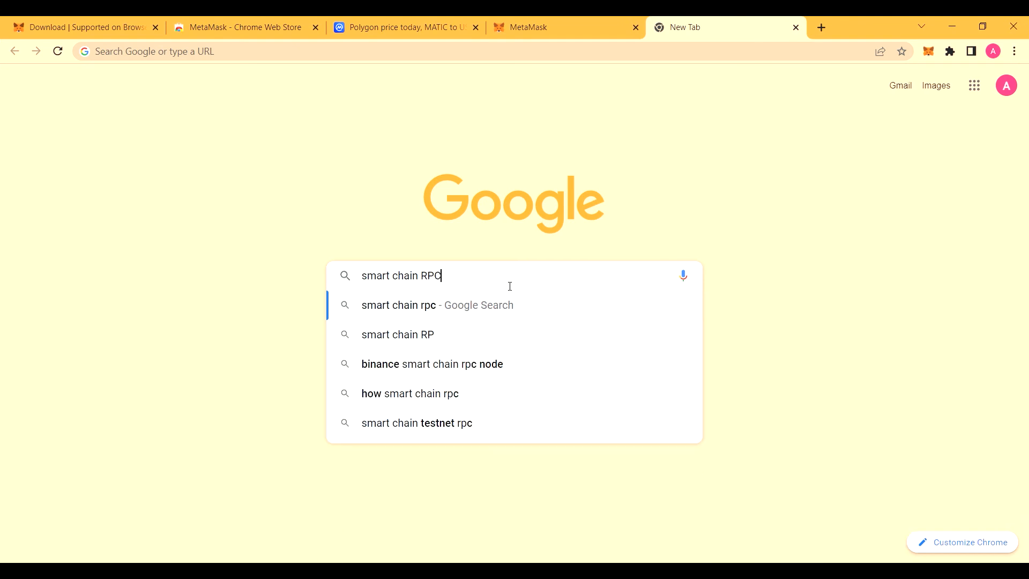
key("Return")
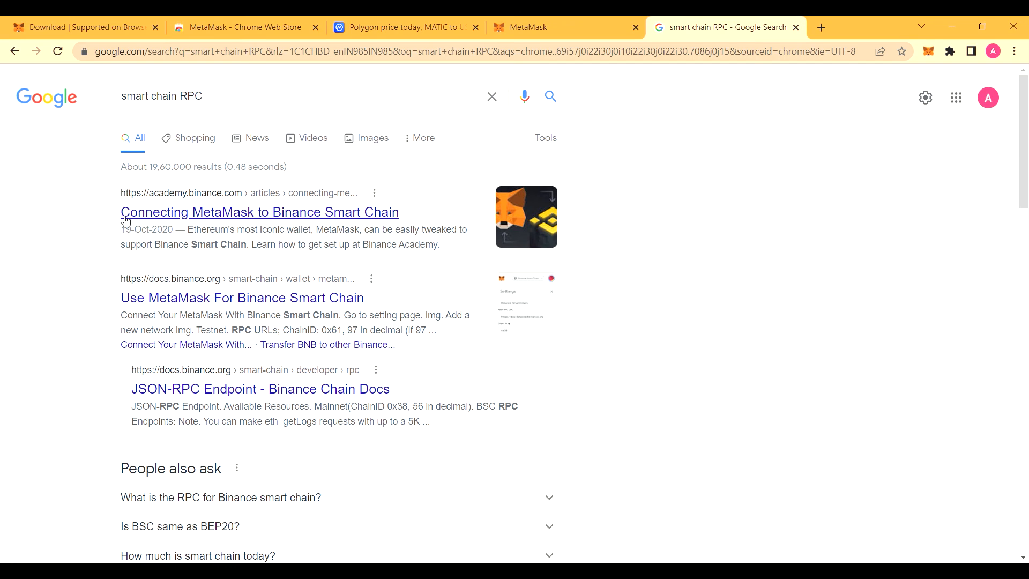
left_click(388, 219)
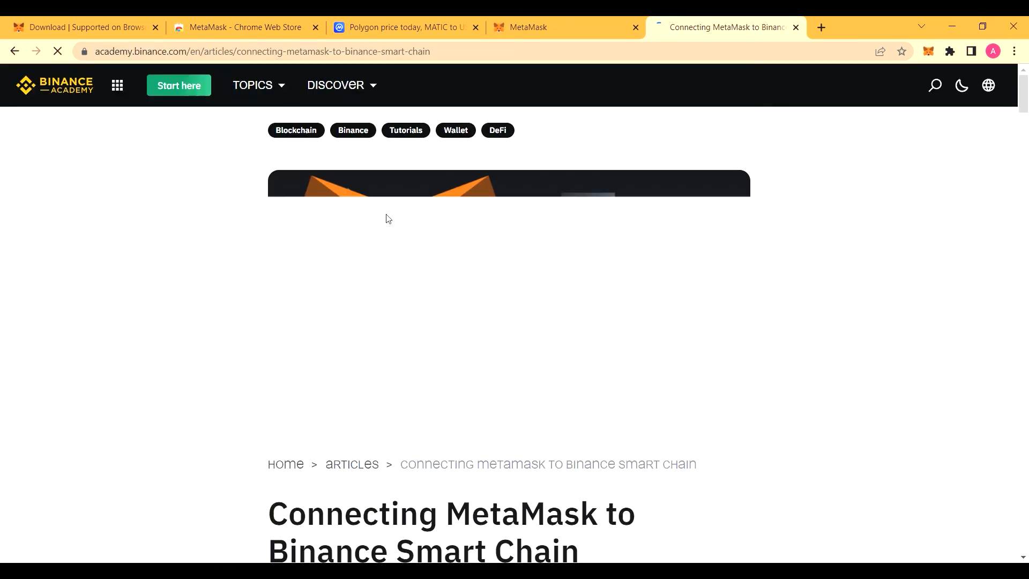
scroll(553, 238, "down", 10)
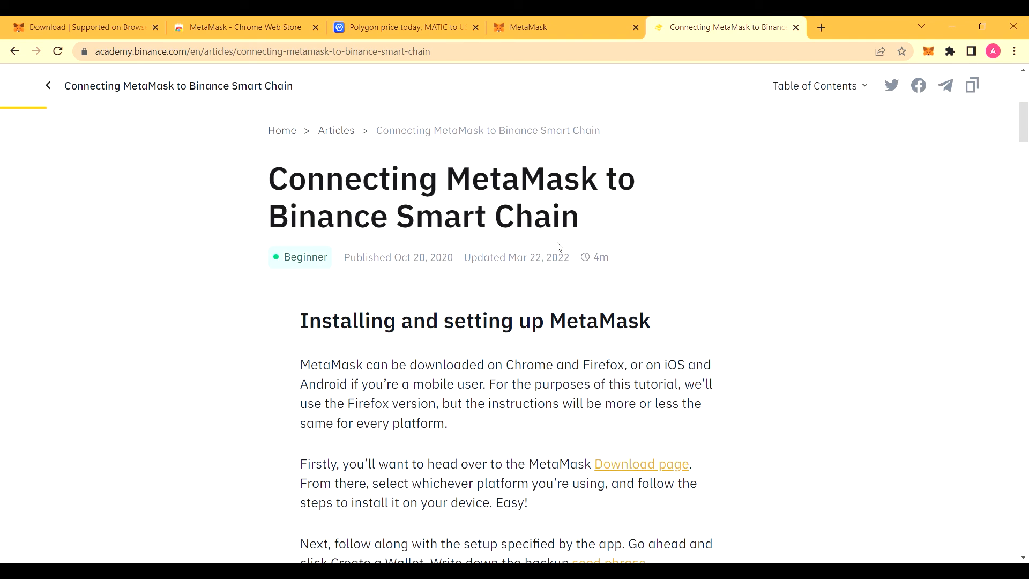
scroll(564, 252, "down", 20)
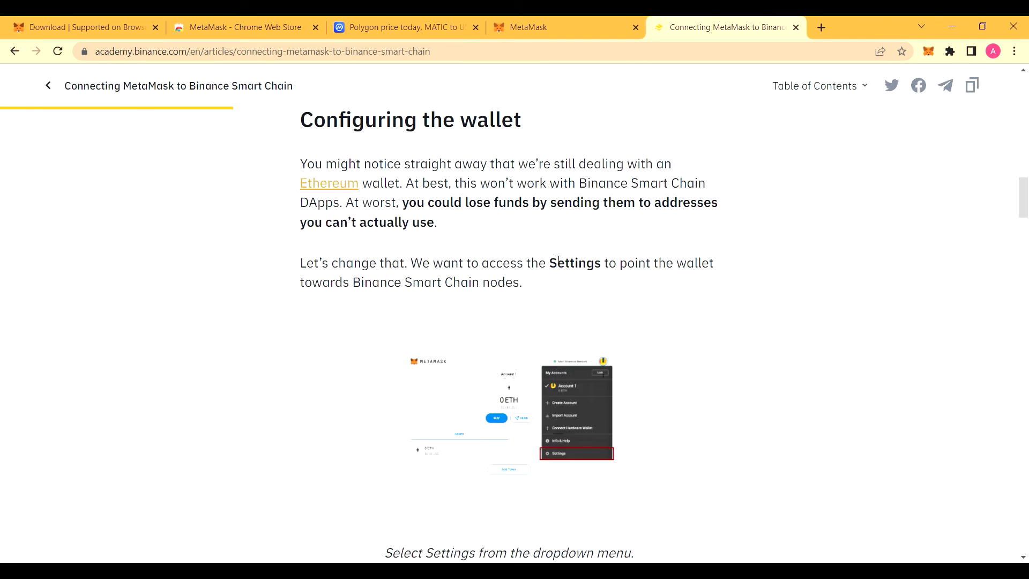
scroll(557, 261, "down", 11)
scroll(552, 257, "up", 3)
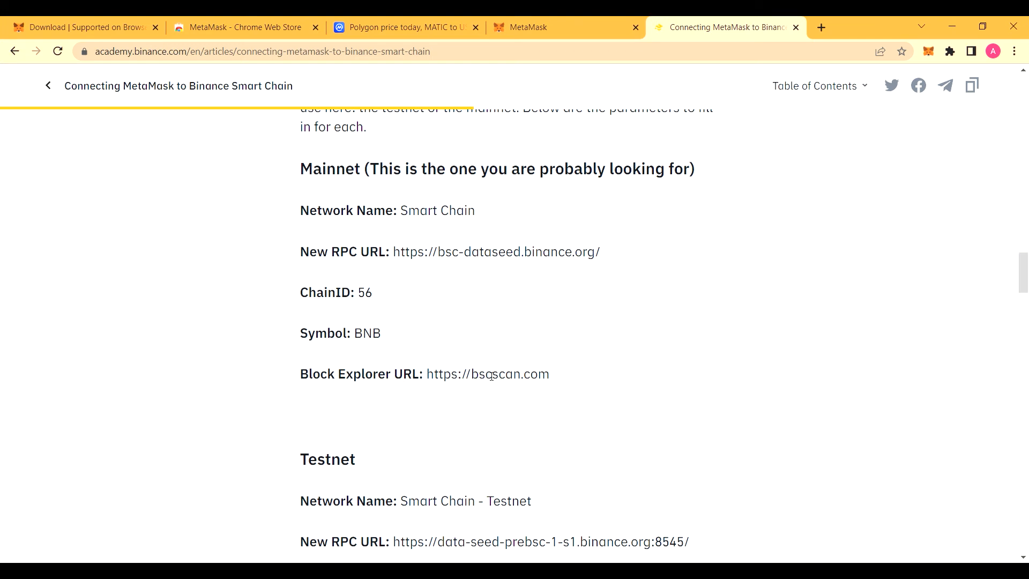
Step: In MetaMask, open the network list and start adding a custom network
left_click(570, 23)
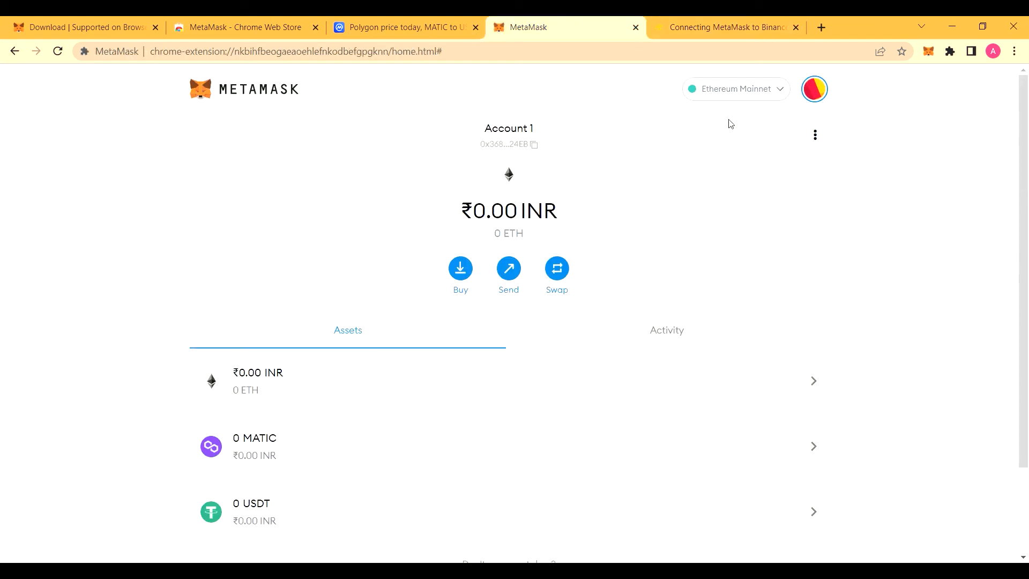
left_click(761, 93)
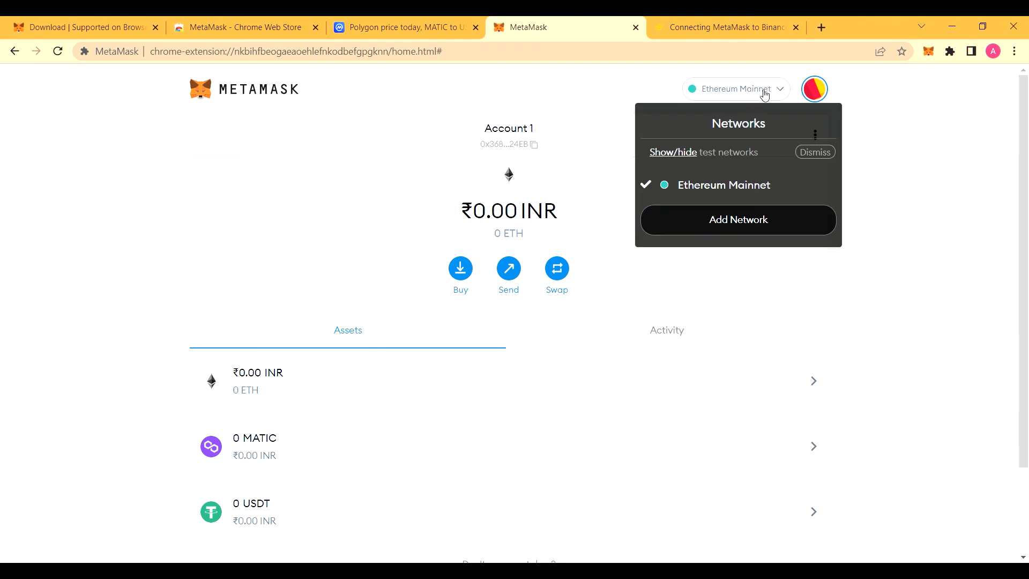
left_click(752, 225)
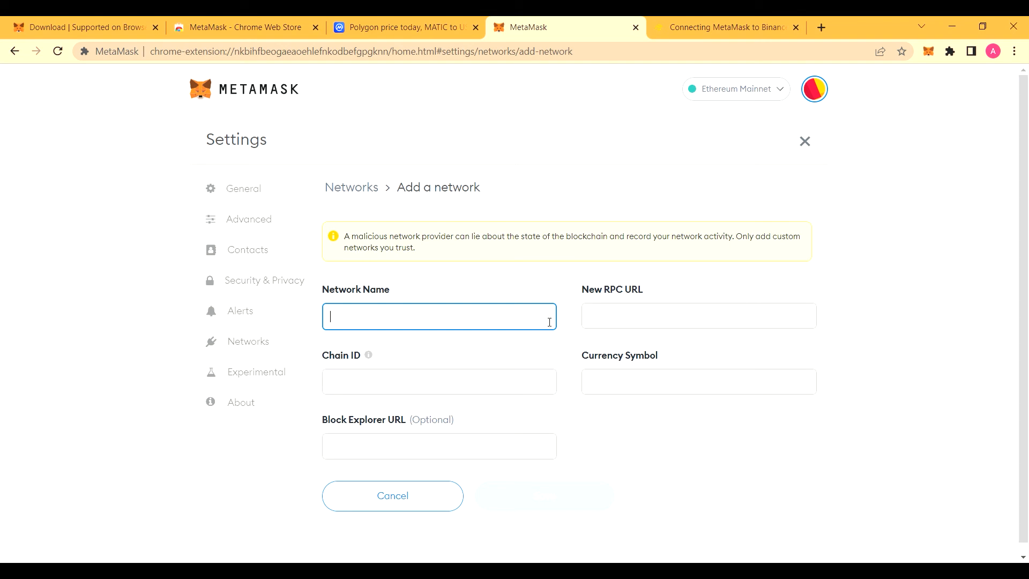
Step: Copy the network name 'Smart Chain' and the mainnet RPC URL from the article into the form
left_click(767, 21)
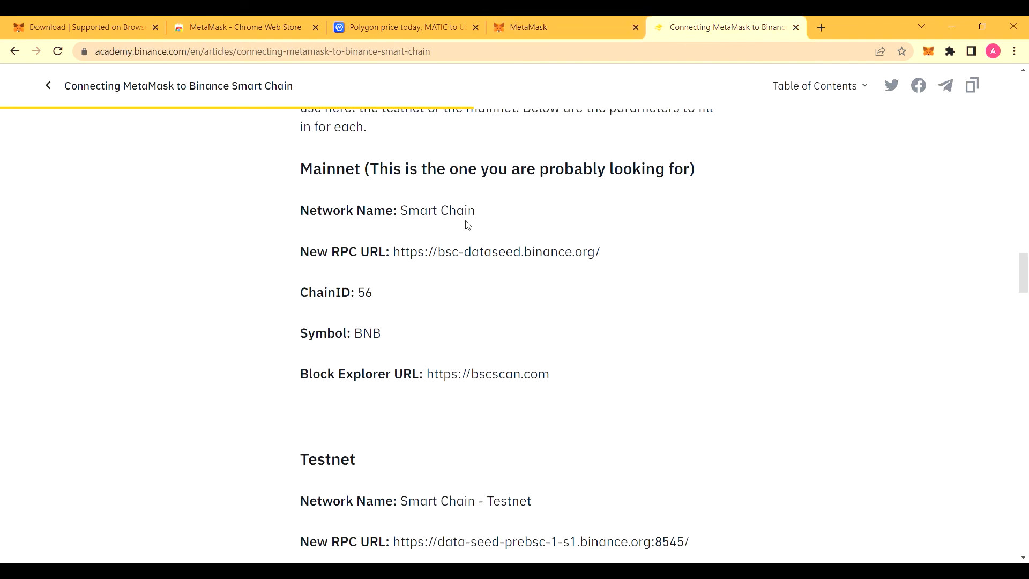
left_click_drag(479, 219, 407, 220)
key("ctrl+c")
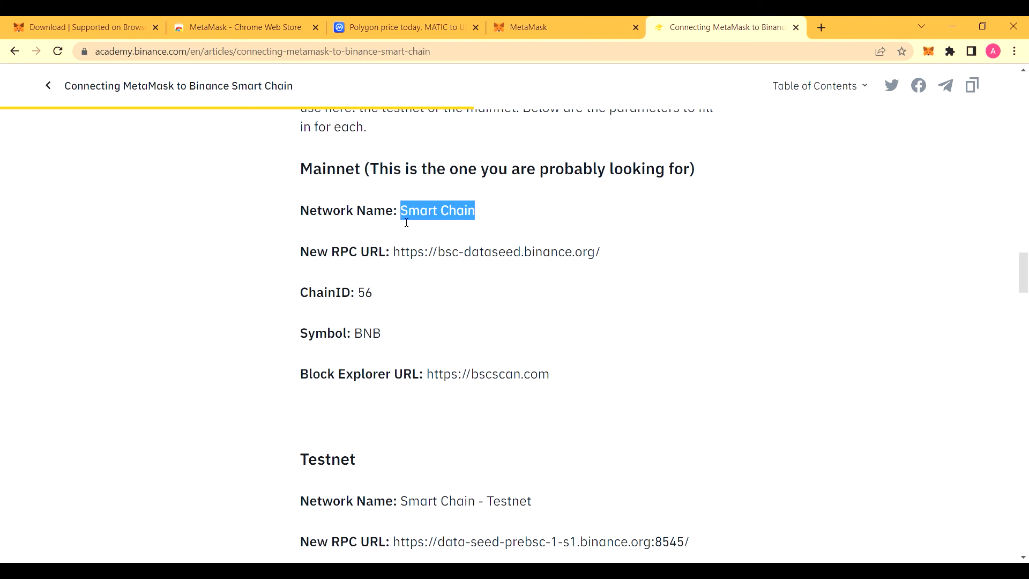
key("ctrl+shift+Tab")
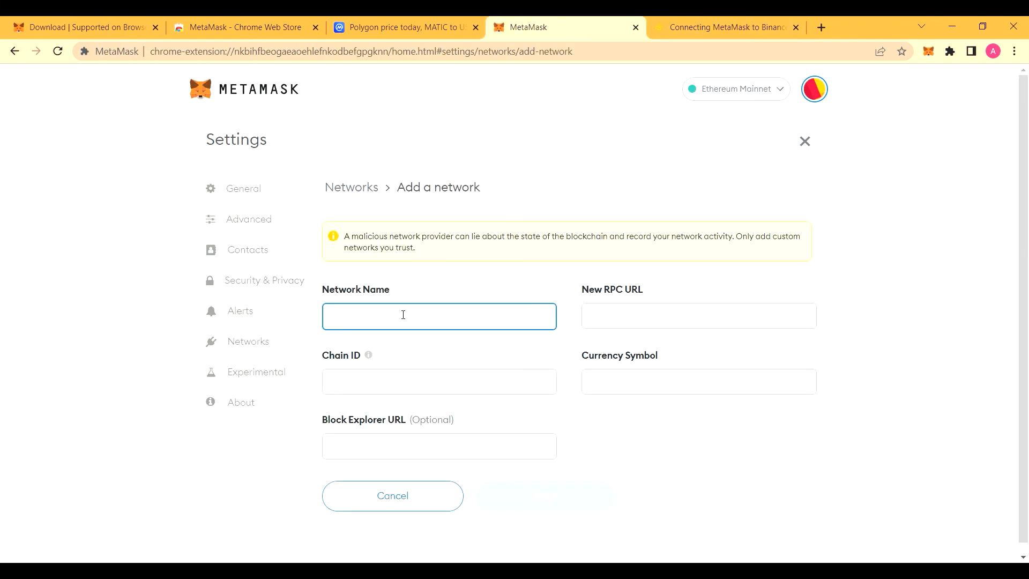
key("ctrl+v")
left_click(632, 317)
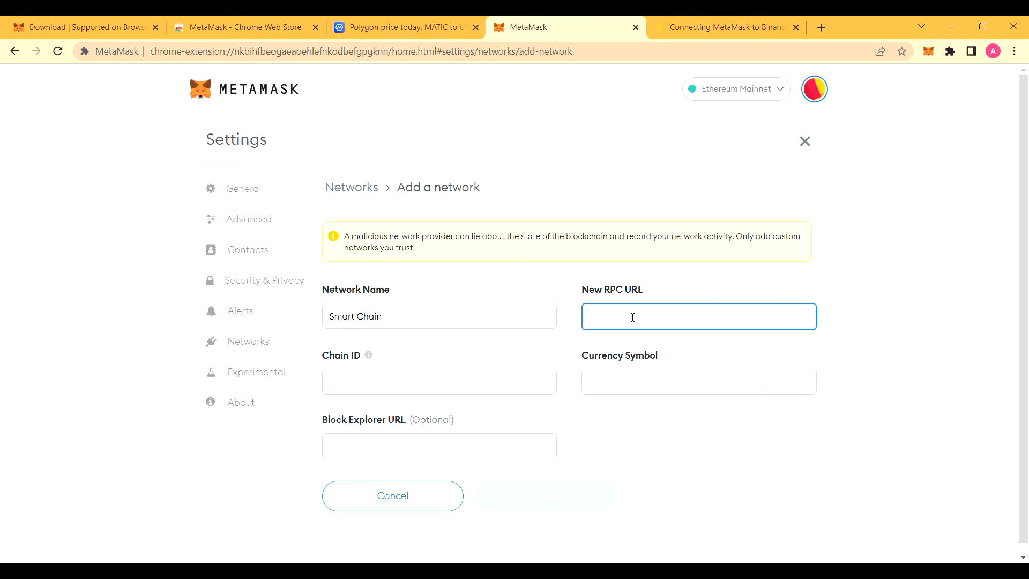
left_click(720, 26)
left_click_drag(603, 261, 513, 253)
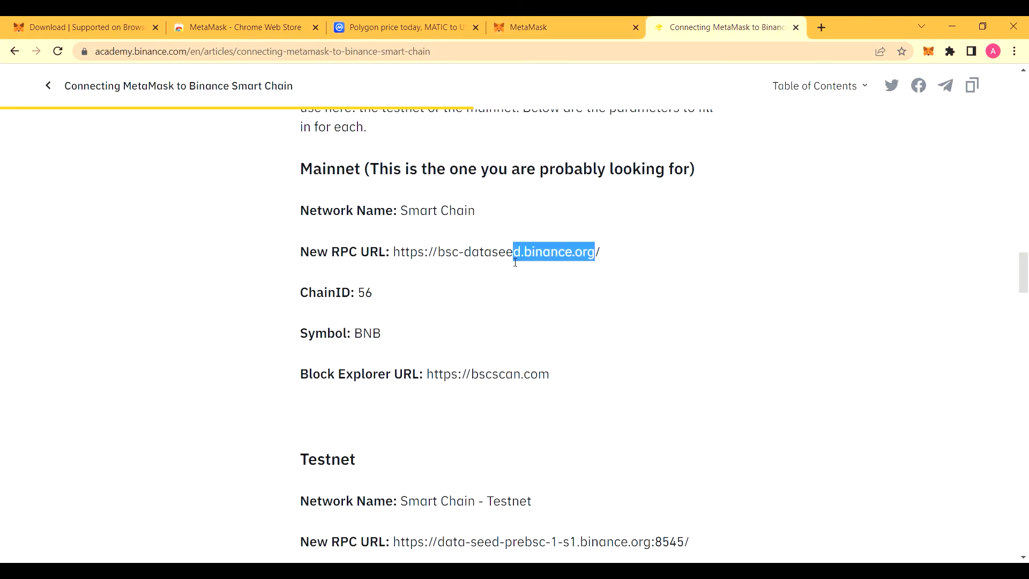
mouse_move(604, 252)
left_mouse_down()
mouse_move(394, 266)
mouse_move(604, 260)
left_mouse_up()
key("ctrl+c")
left_click(420, 264)
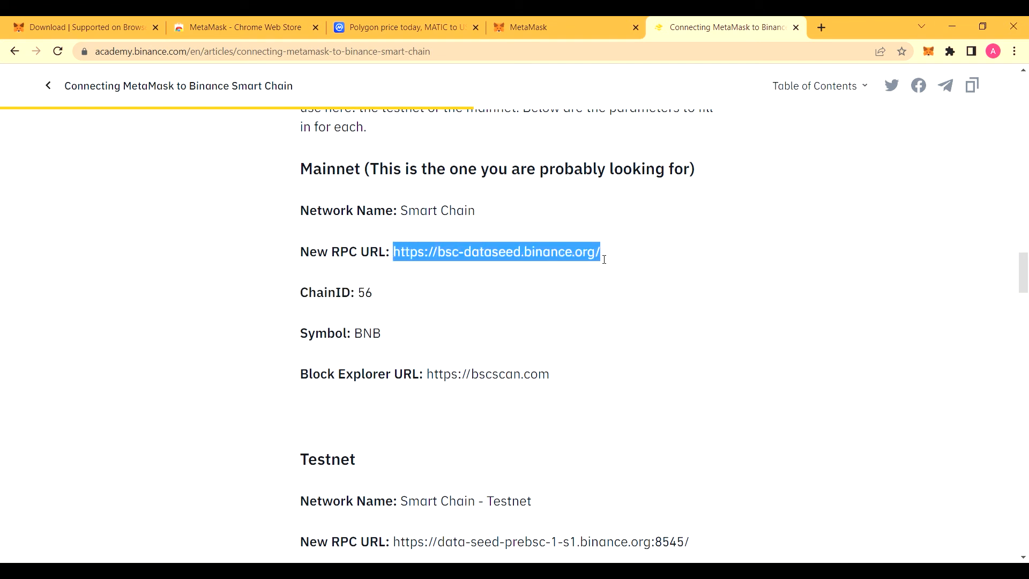
left_click(576, 21)
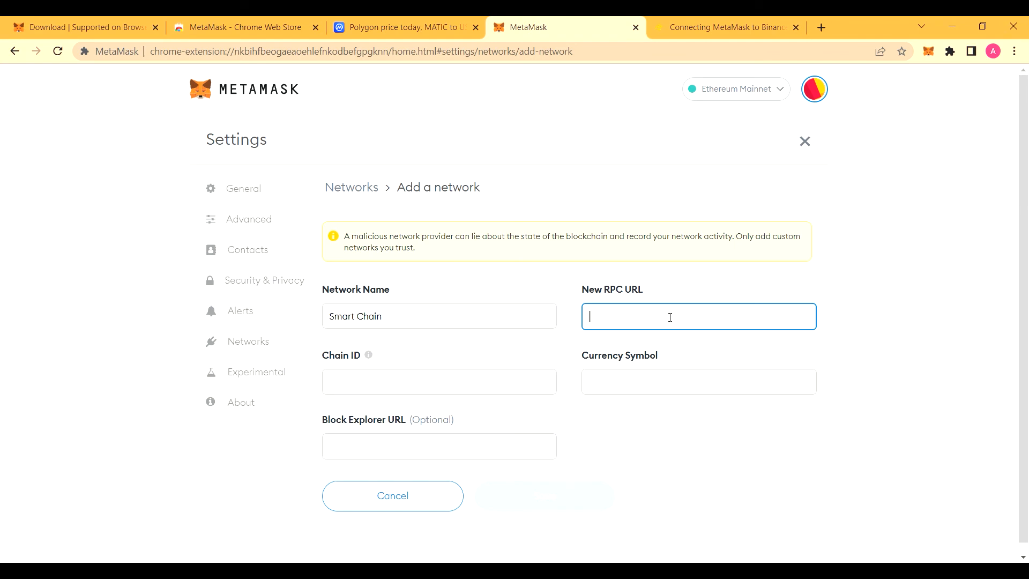
key("ctrl+v")
left_click(481, 390)
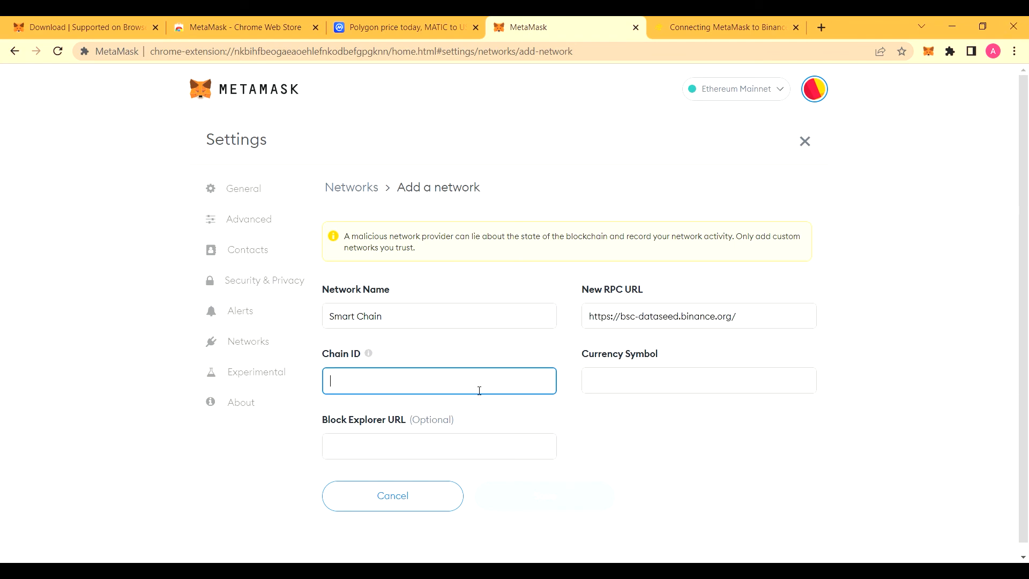
type("56")
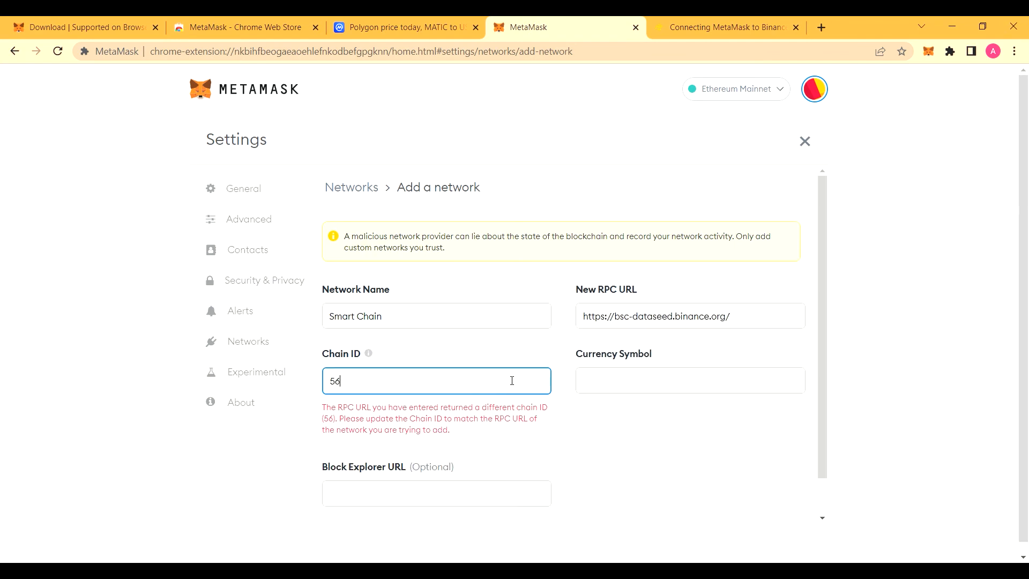
left_click(659, 26)
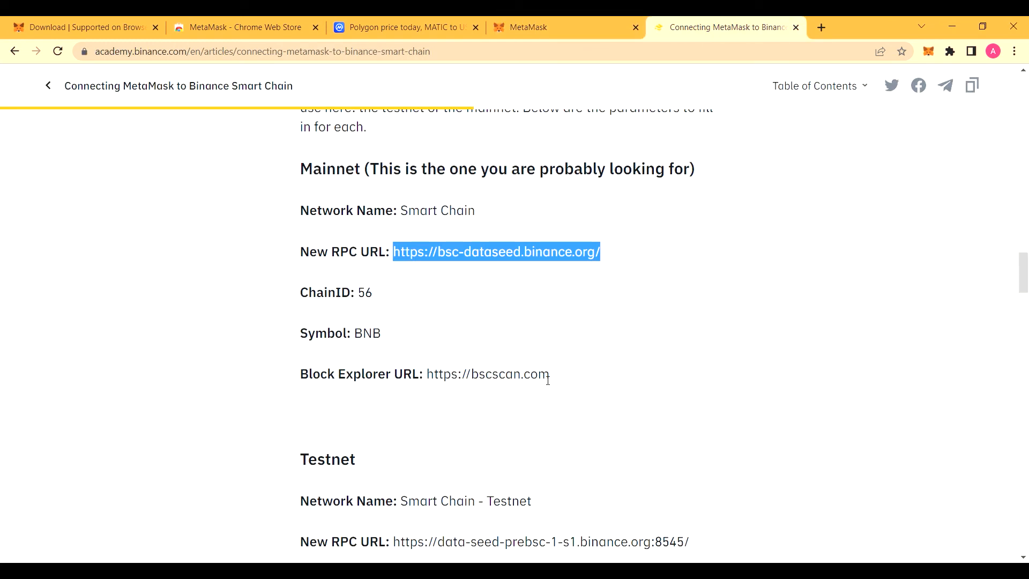
left_click_drag(552, 377, 430, 385)
key("ctrl+c")
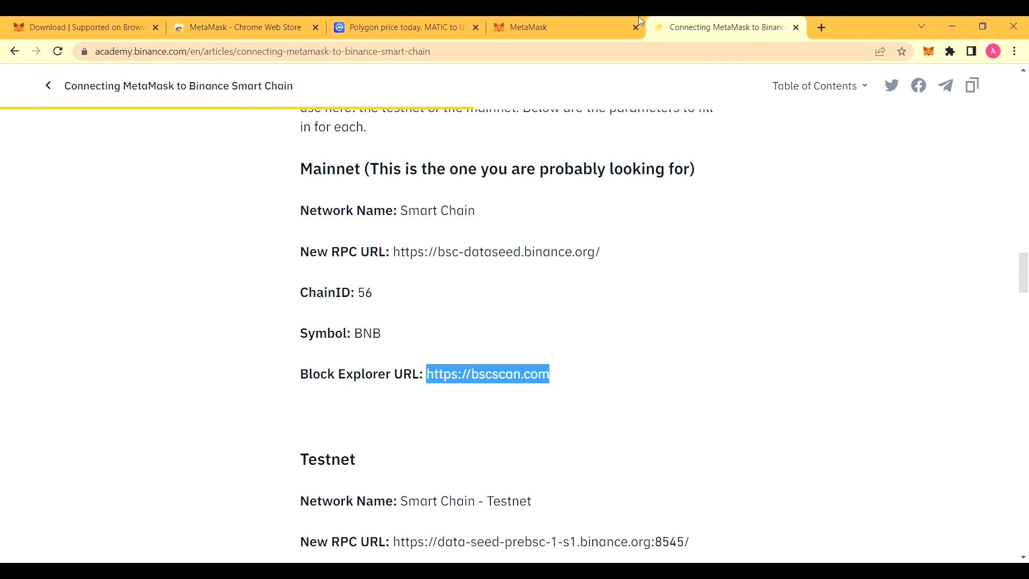
key("ctrl+Page_Up")
left_click(465, 494)
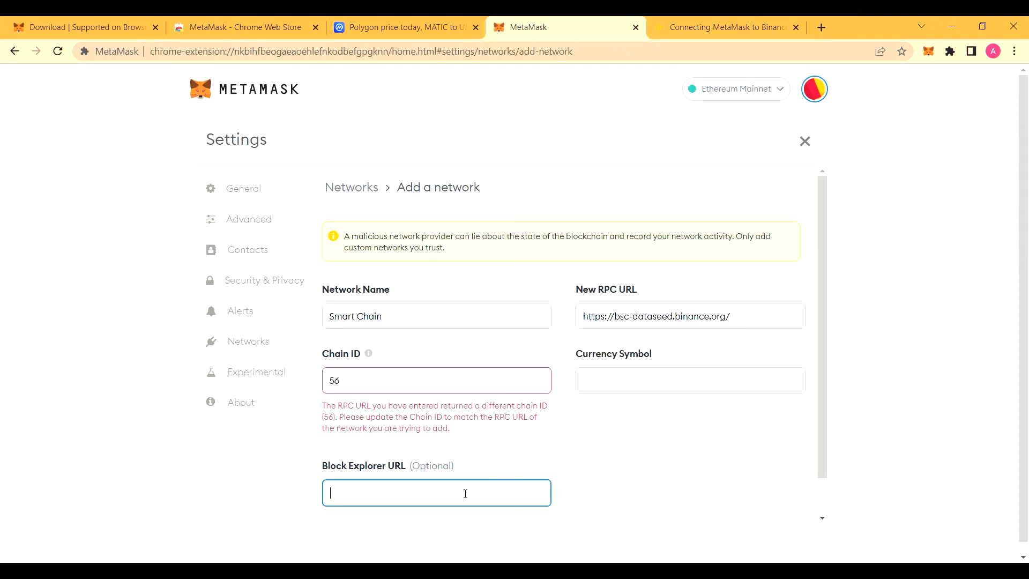
key("ctrl+v")
left_click(597, 380)
type("BNB")
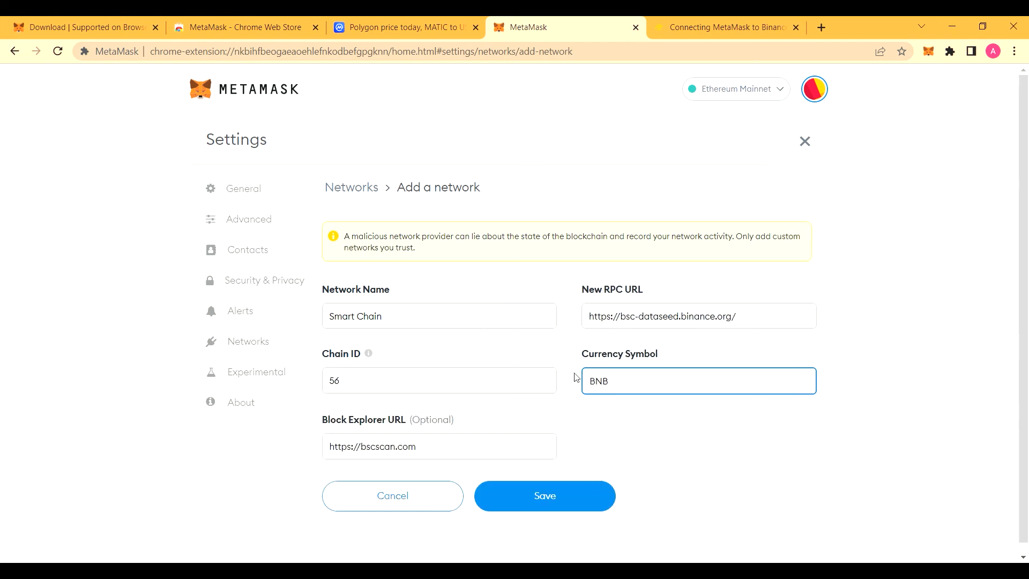
left_click(579, 500)
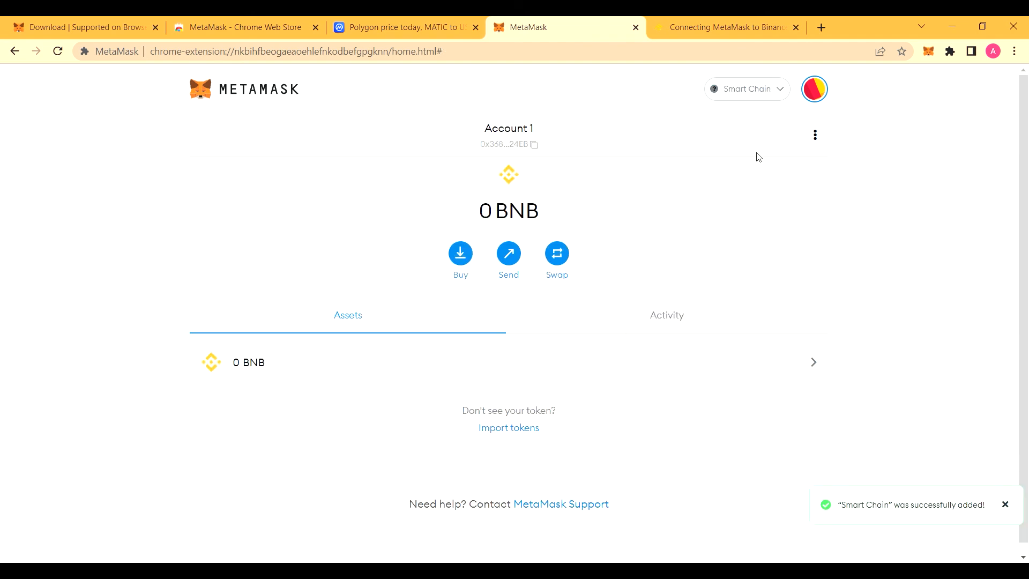
Step: Check MetaMask's network list, then open a blank Chrome tab
left_click(764, 94)
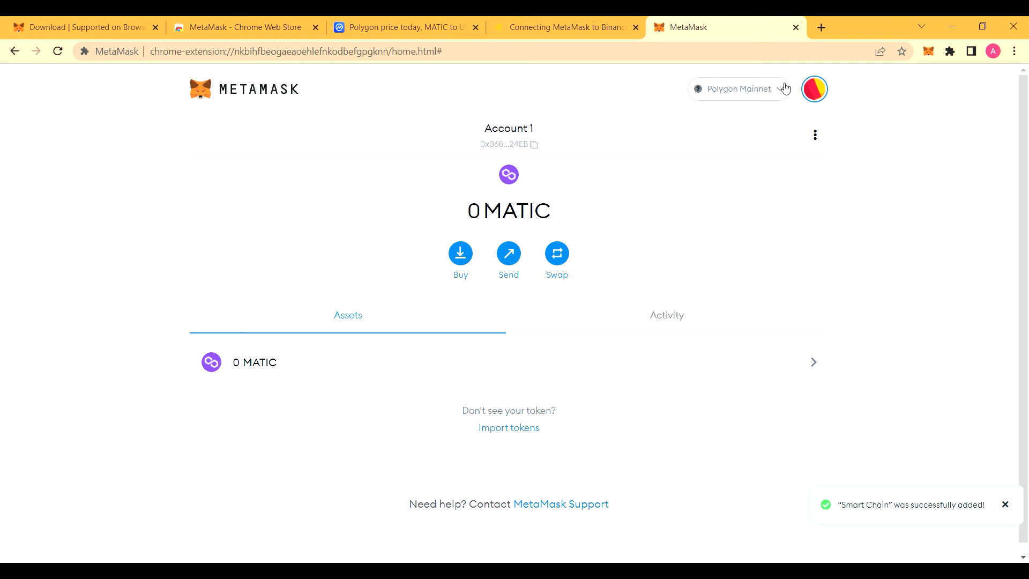
left_click(821, 27)
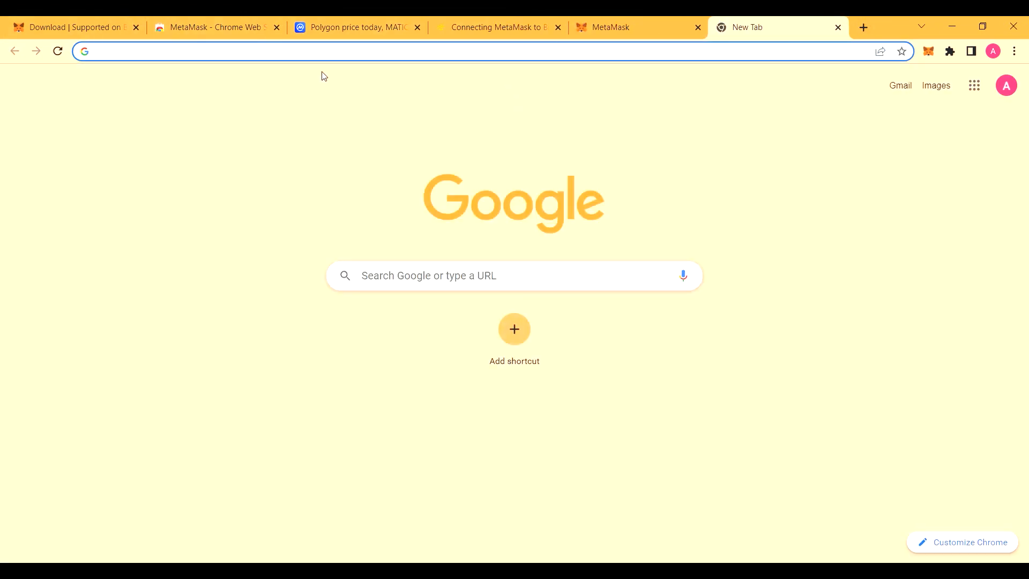
Step: Load chainlist.org, connect the MetaMask wallet and request adding Fantom Opera
type("chainli")
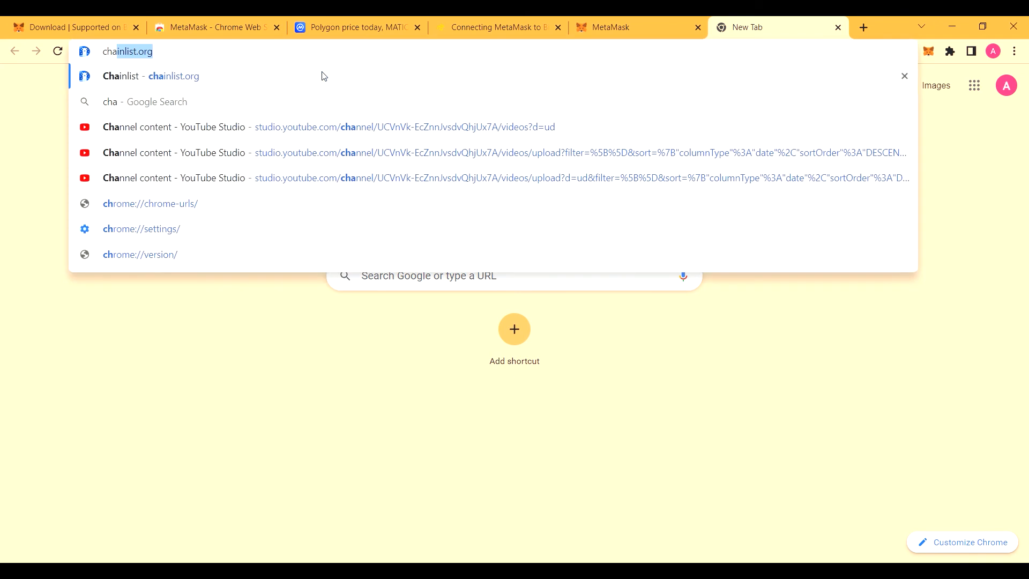
type(".org")
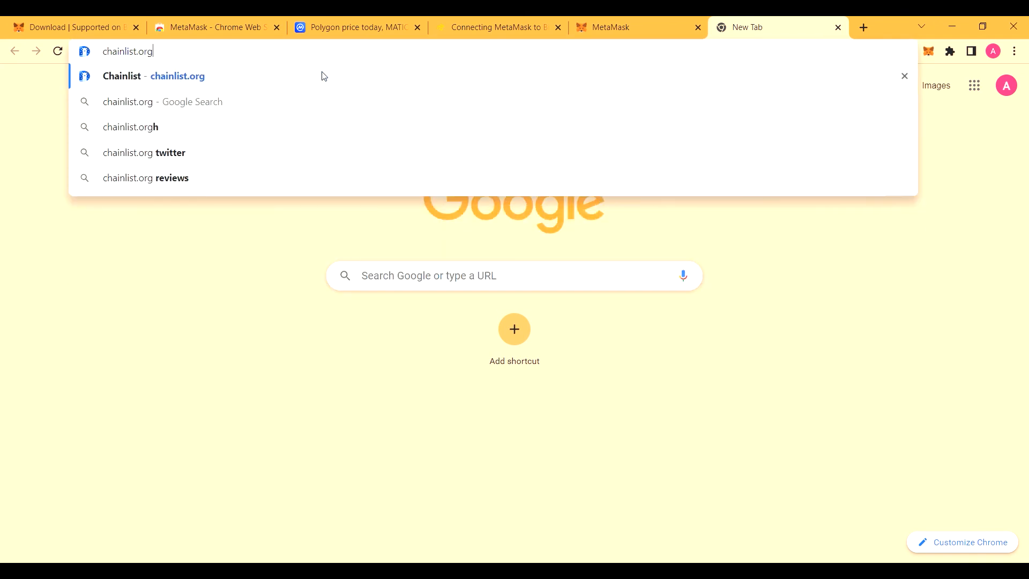
key("Return")
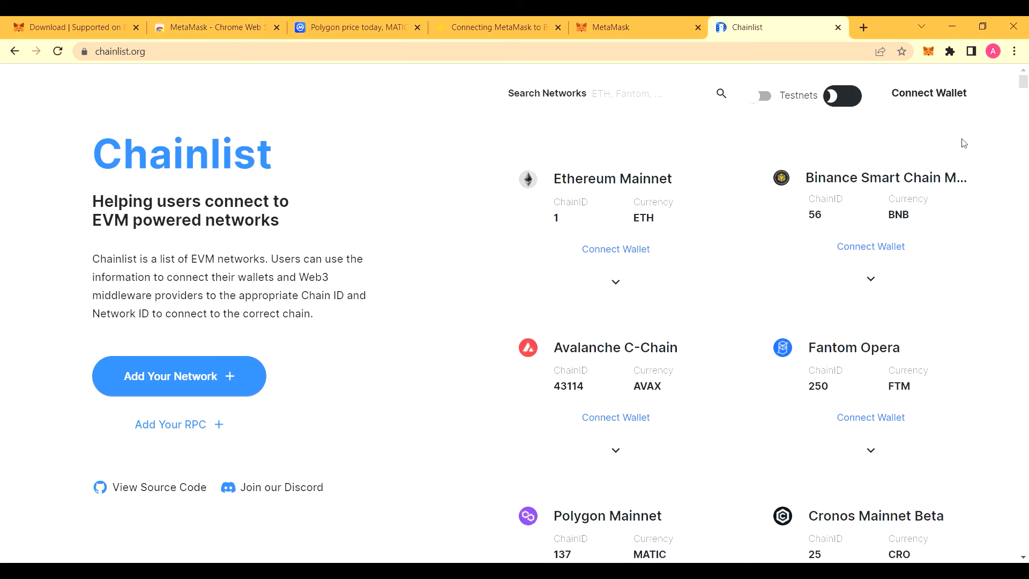
left_click(930, 96)
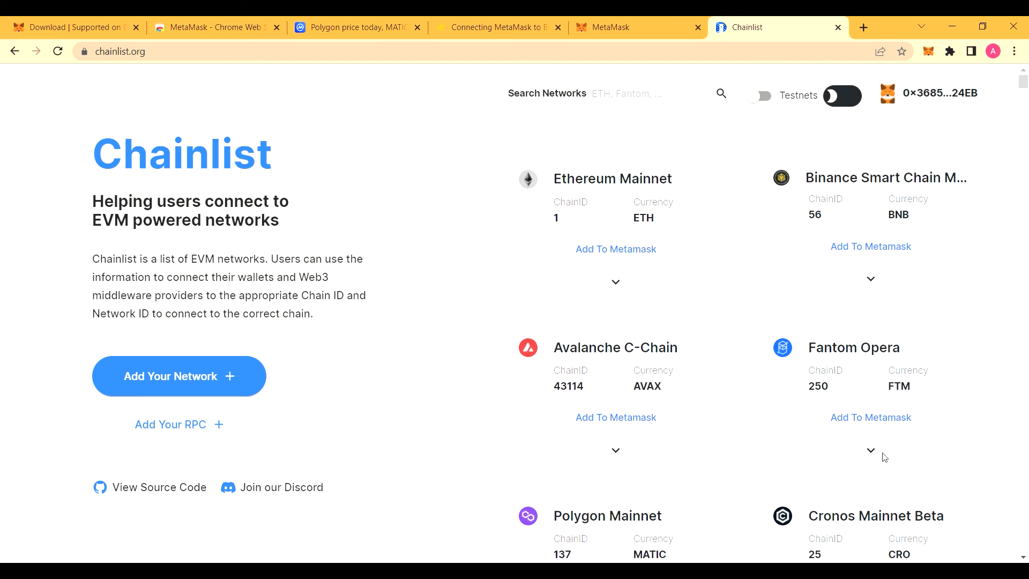
scroll(733, 276, "down", 2)
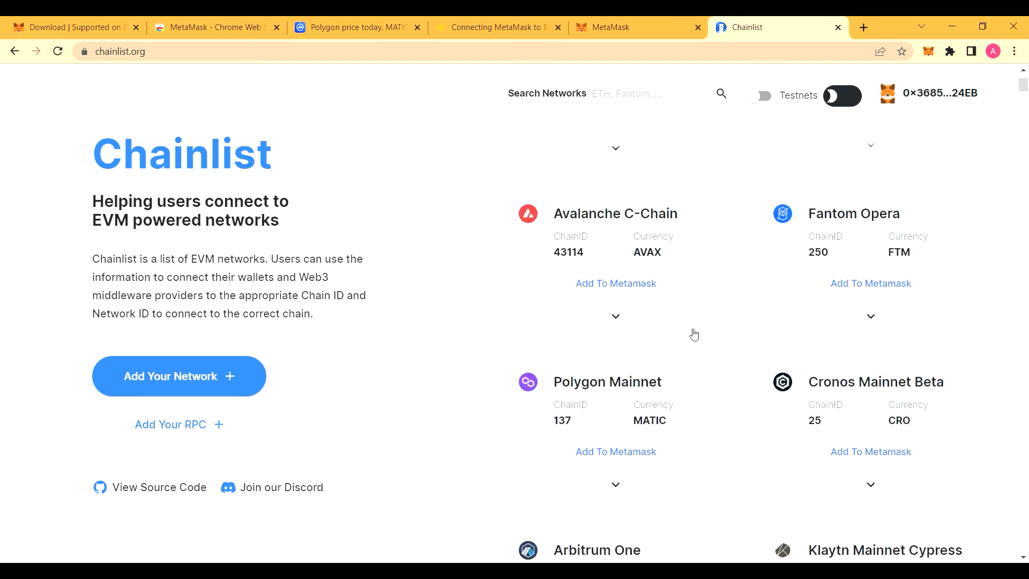
scroll(723, 326, "down", 4)
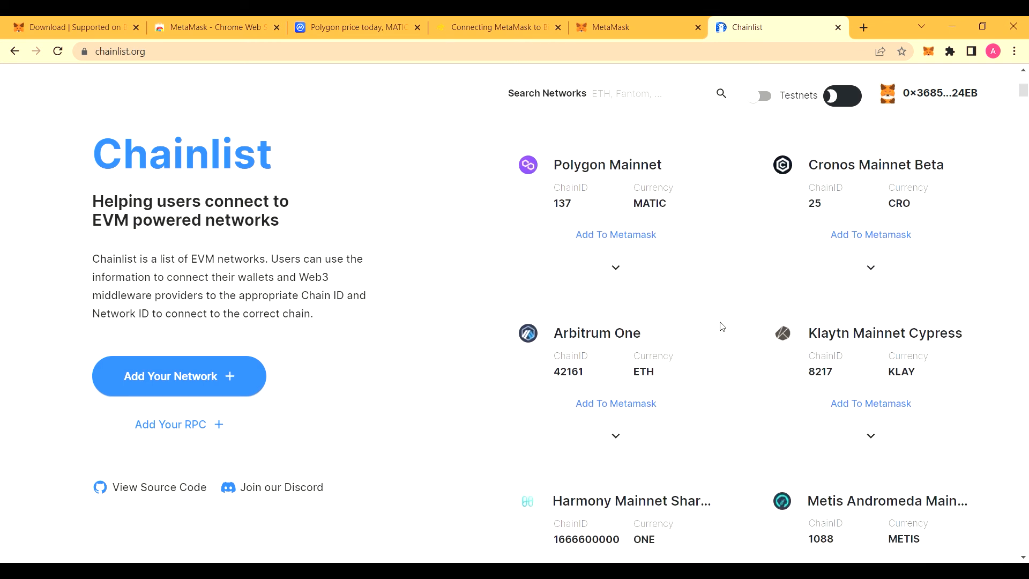
scroll(724, 327, "up", 6)
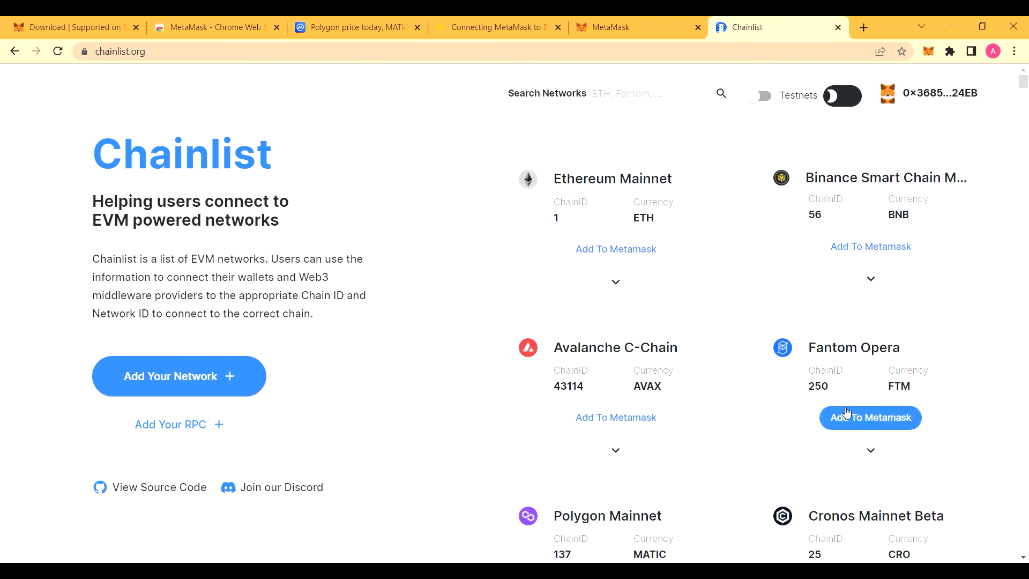
left_click(882, 422)
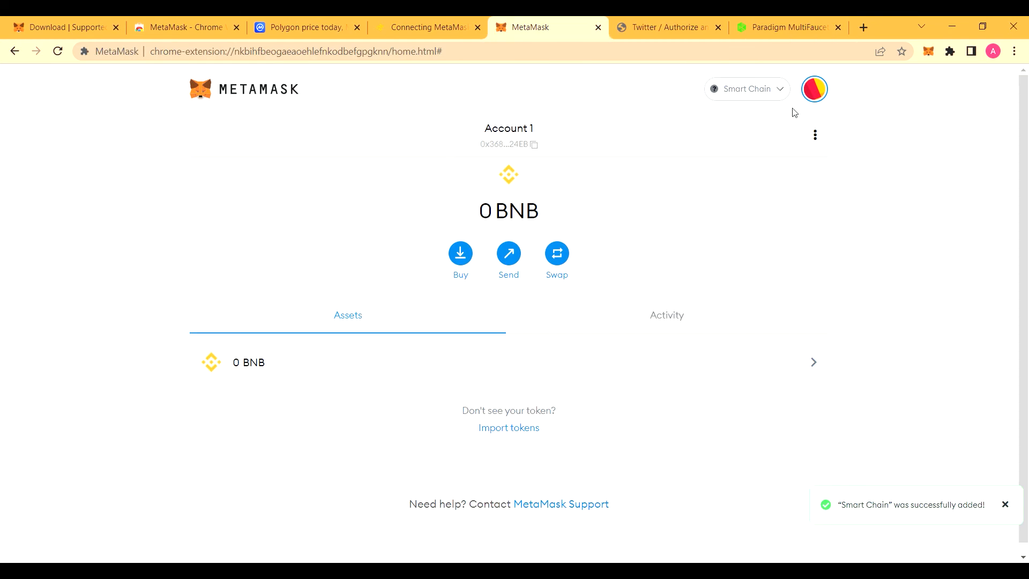
Step: Switch 'Show test networks' on in MetaMask settings and reopen the wallet's network list
left_click(763, 95)
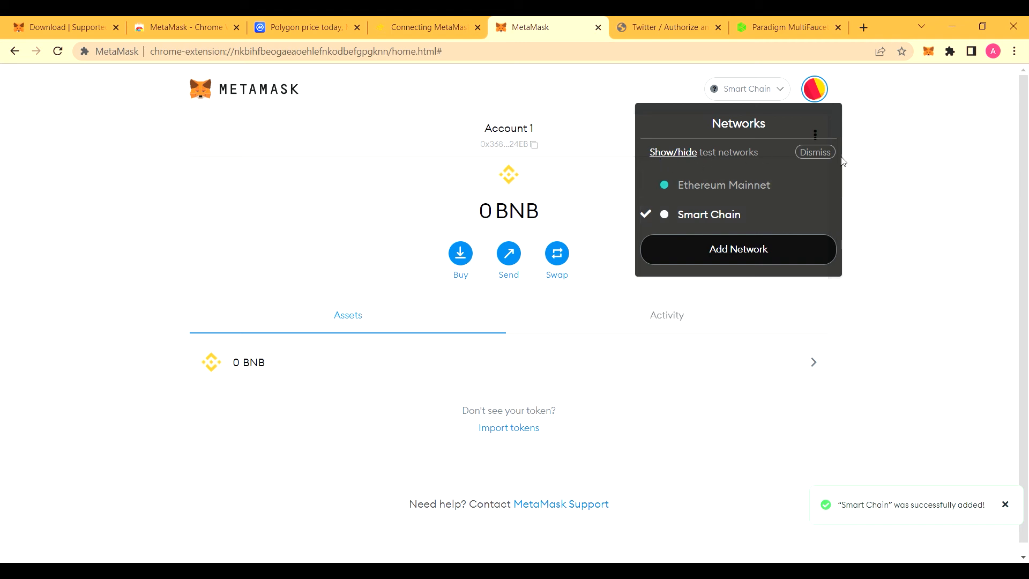
left_click(678, 153)
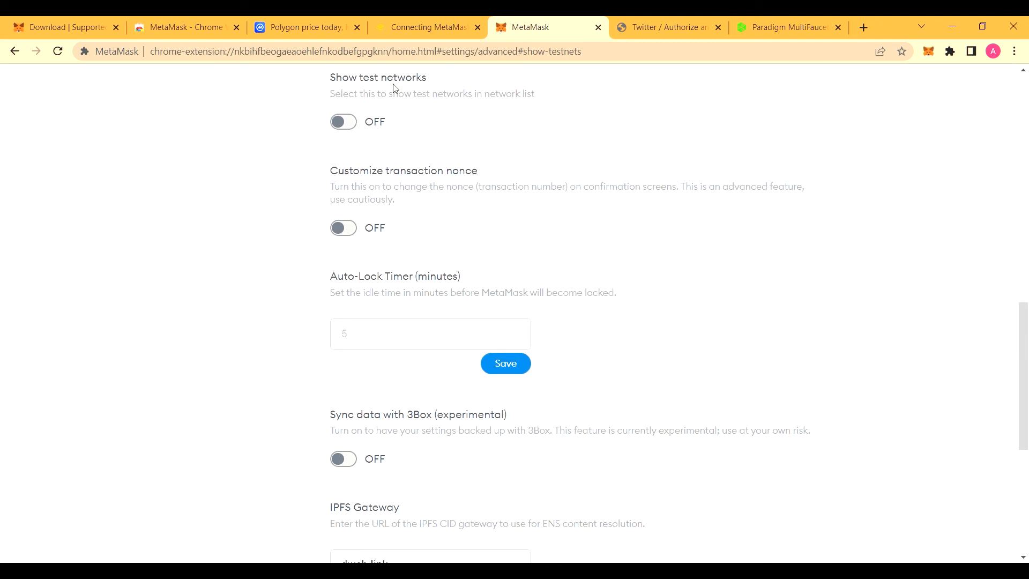
left_click(358, 129)
scroll(404, 132, "up", 10)
left_click(805, 141)
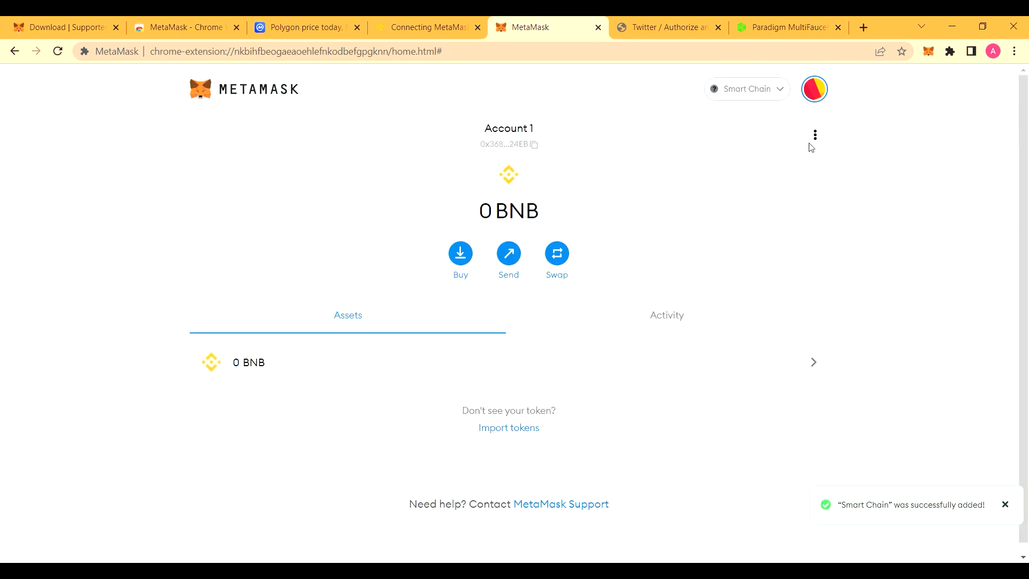
left_click(762, 89)
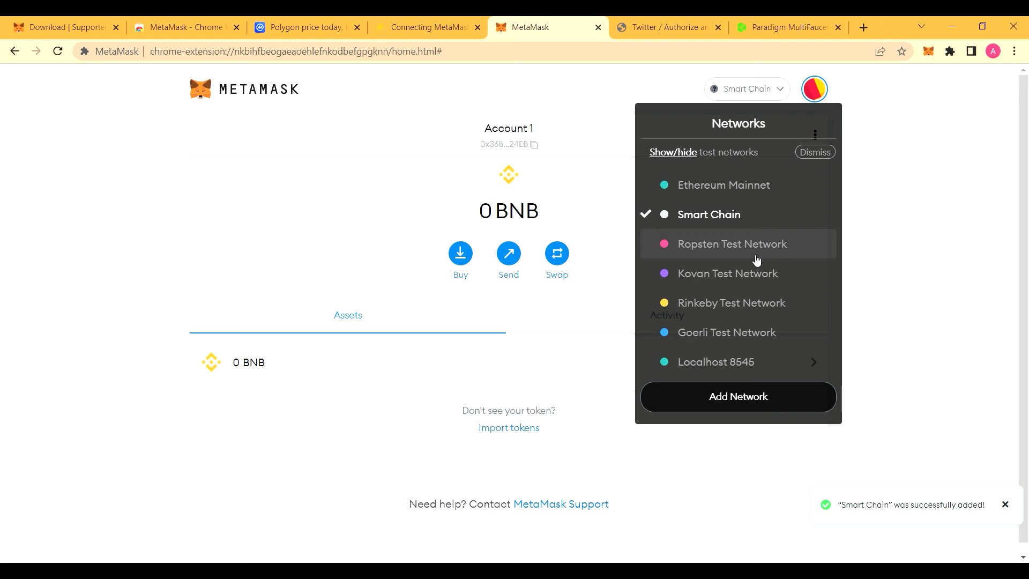
Step: Pick Ropsten Test Network from the network dropdown
left_click(778, 249)
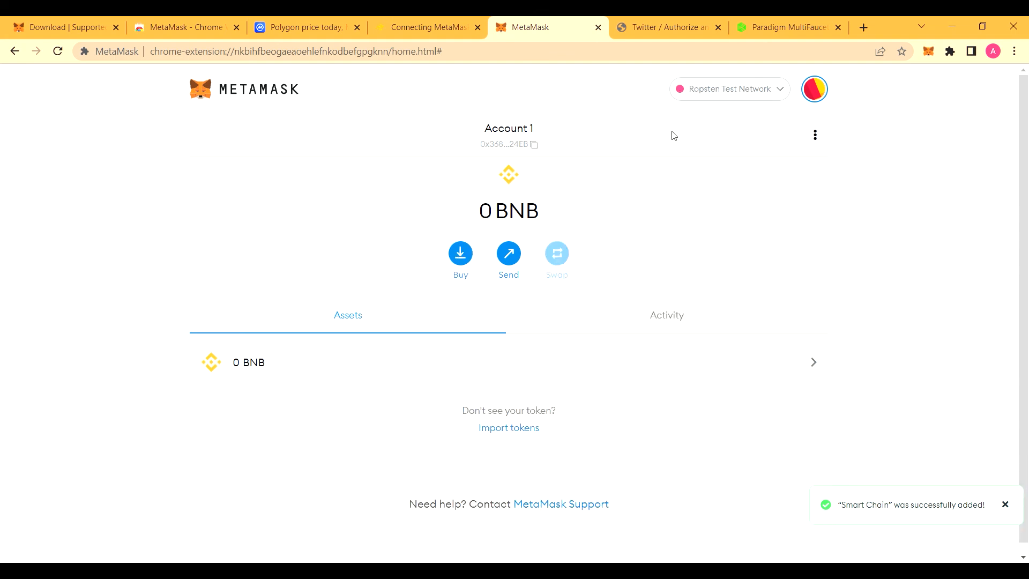
Step: Load faucet.paradigm.xyz in a new Chrome tab
key("ctrl+t")
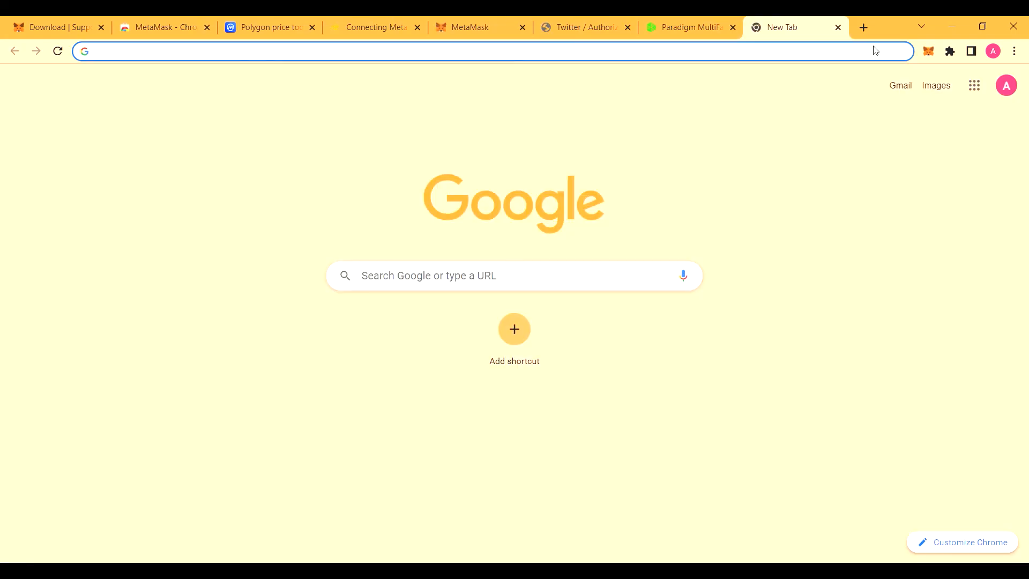
type("faucet.")
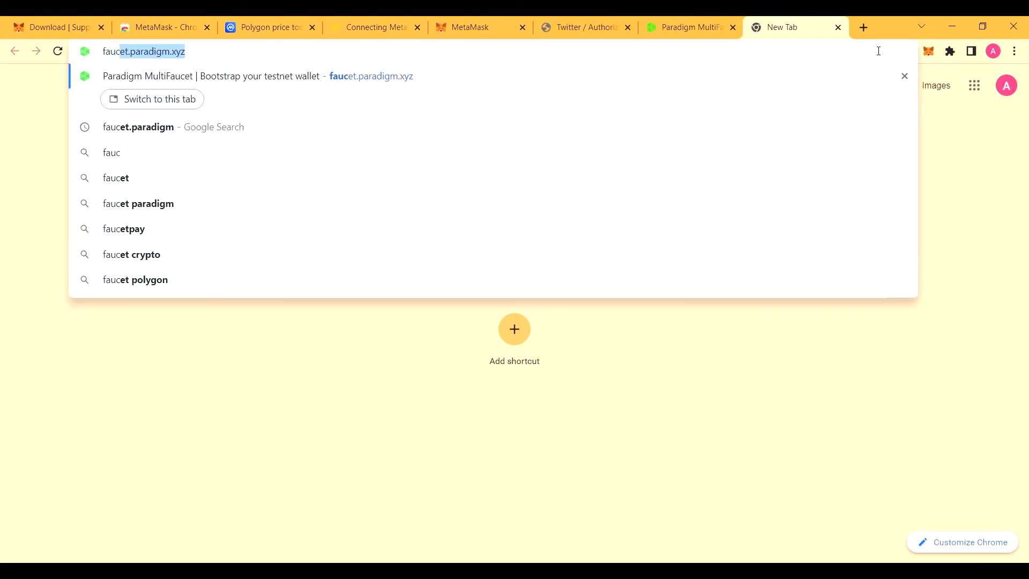
type("par")
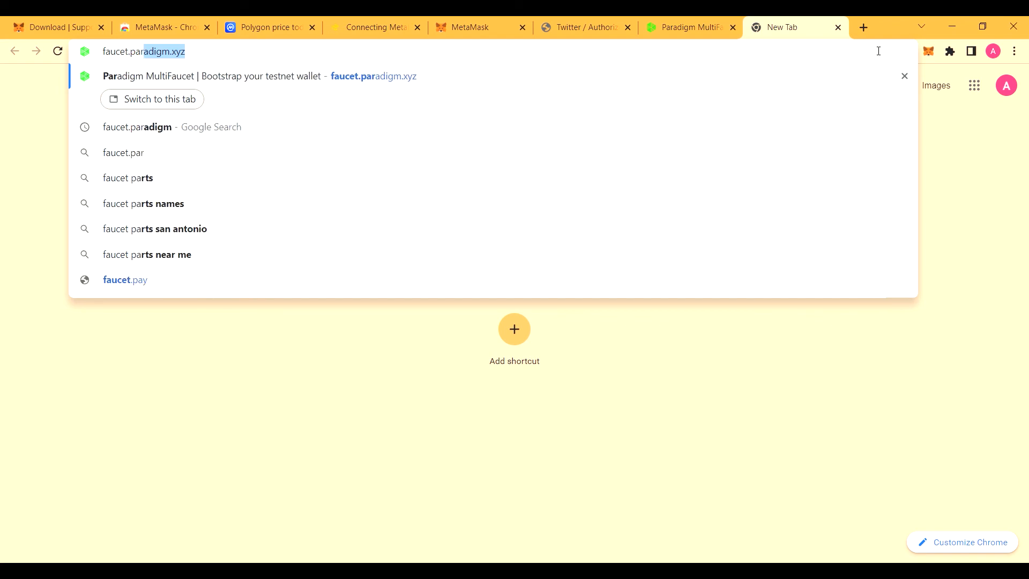
type("adig")
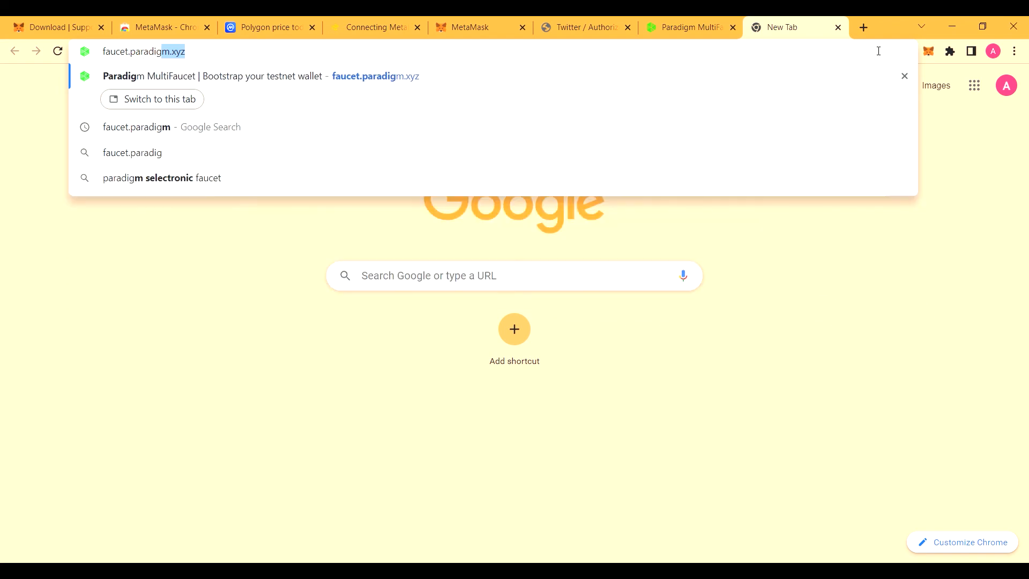
type("m.xyz")
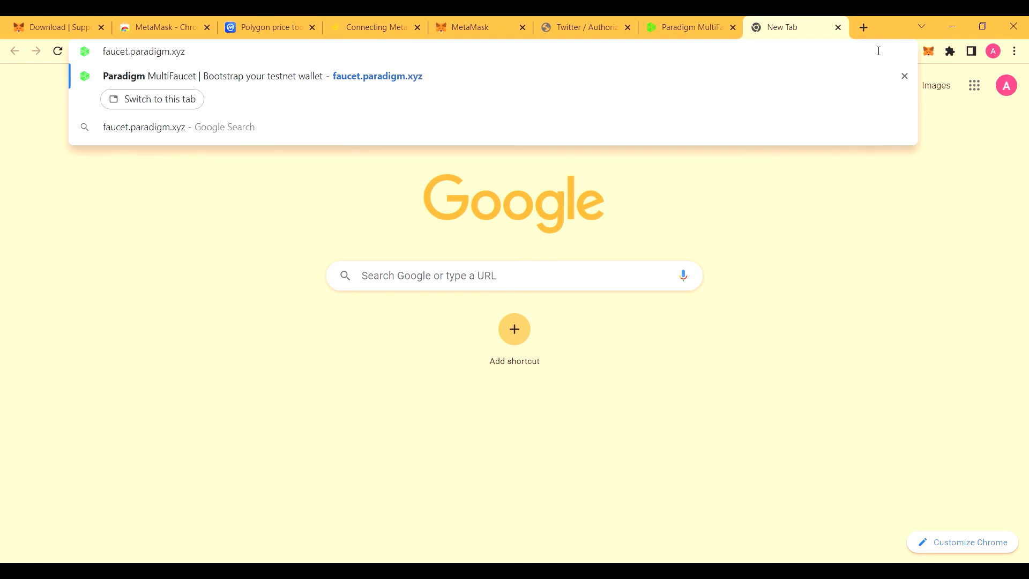
key("Return")
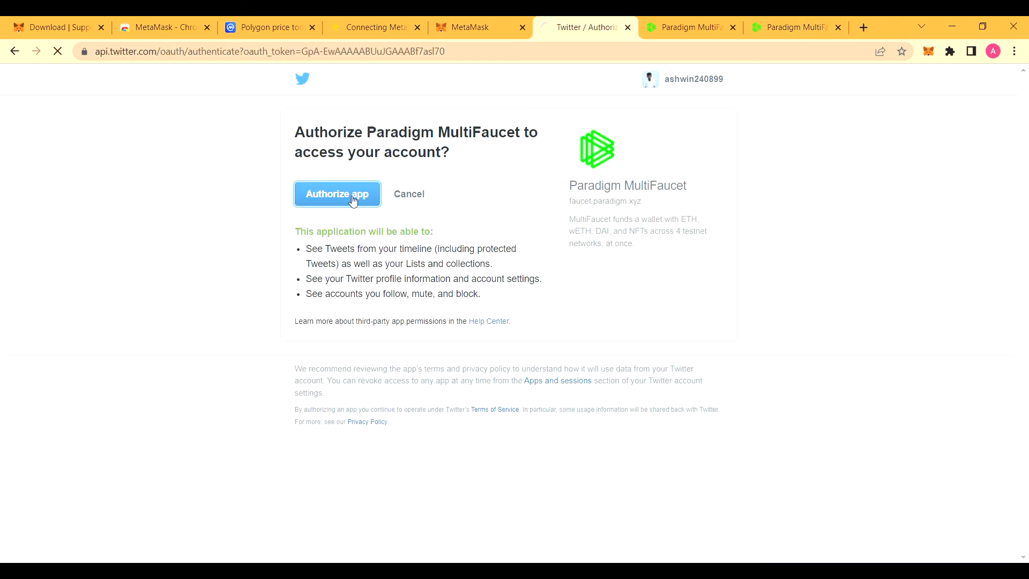
Step: Authorize the faucet's Twitter sign-in and copy the wallet's account address from MetaMask
left_click(351, 199)
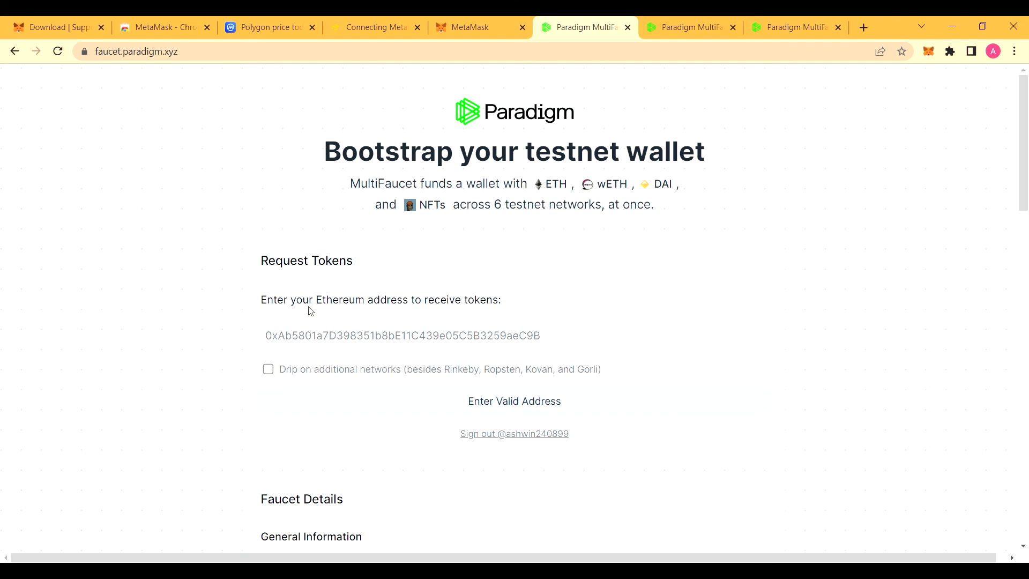
left_click(341, 345)
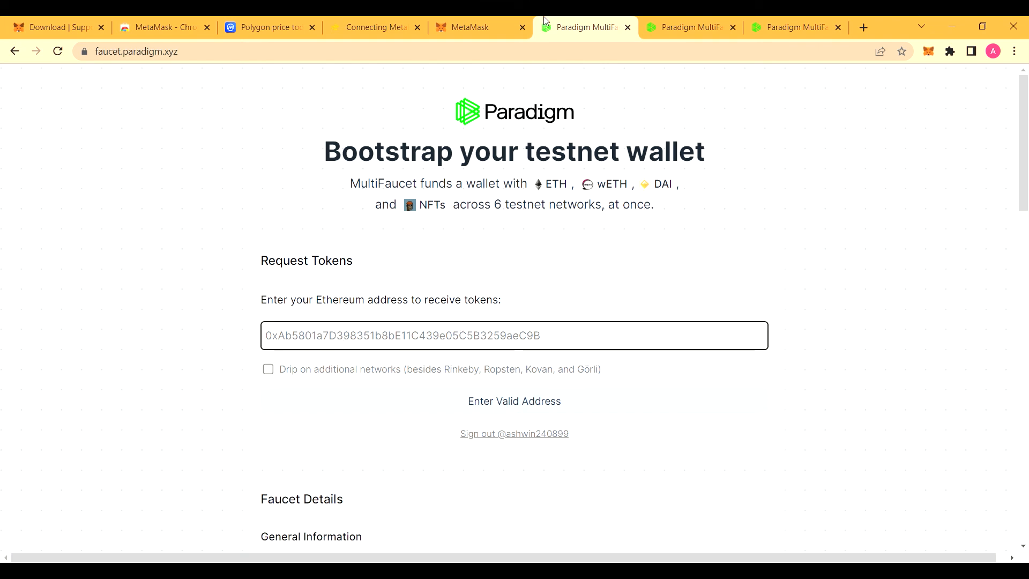
left_click(503, 28)
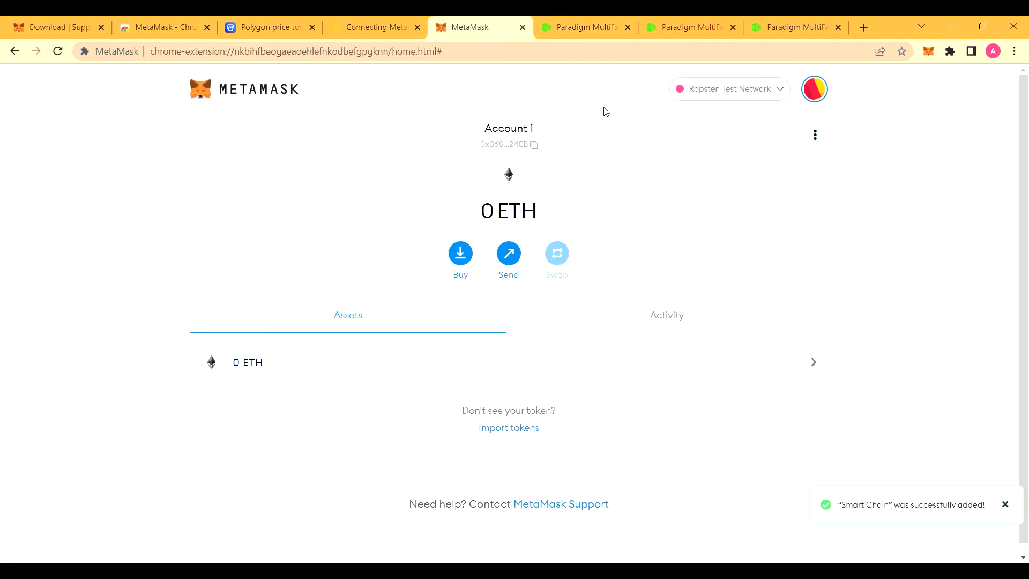
left_click(534, 146)
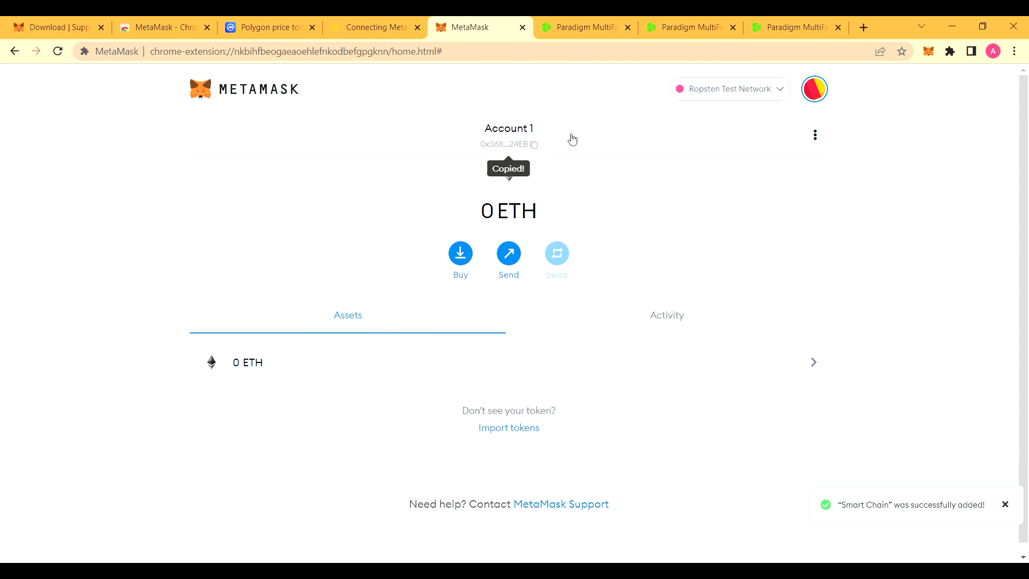
left_click(584, 26)
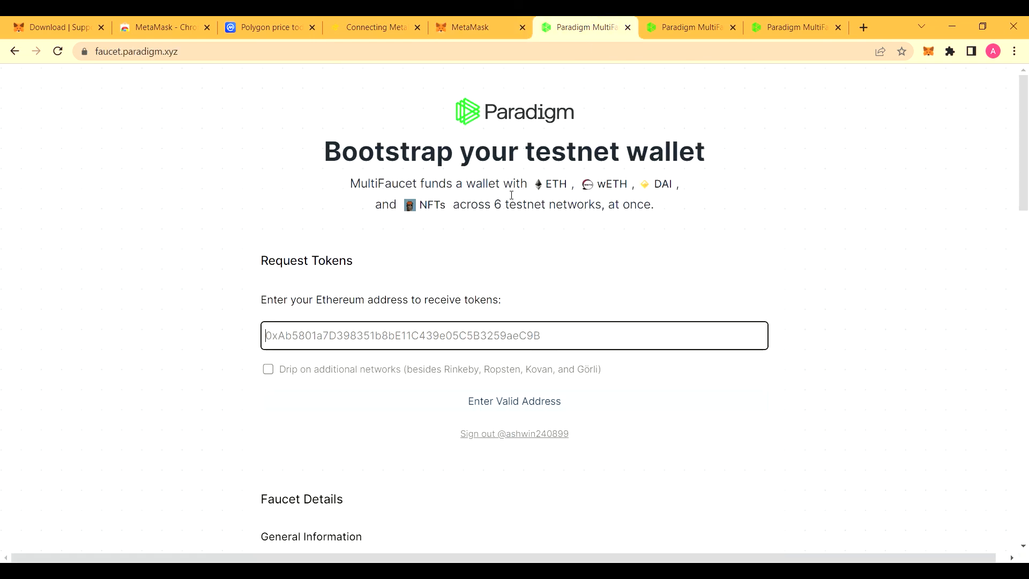
Step: Paste the wallet address into the faucet's address field, claim the test tokens, and return to MetaMask
left_click(436, 334)
key("ctrl+v")
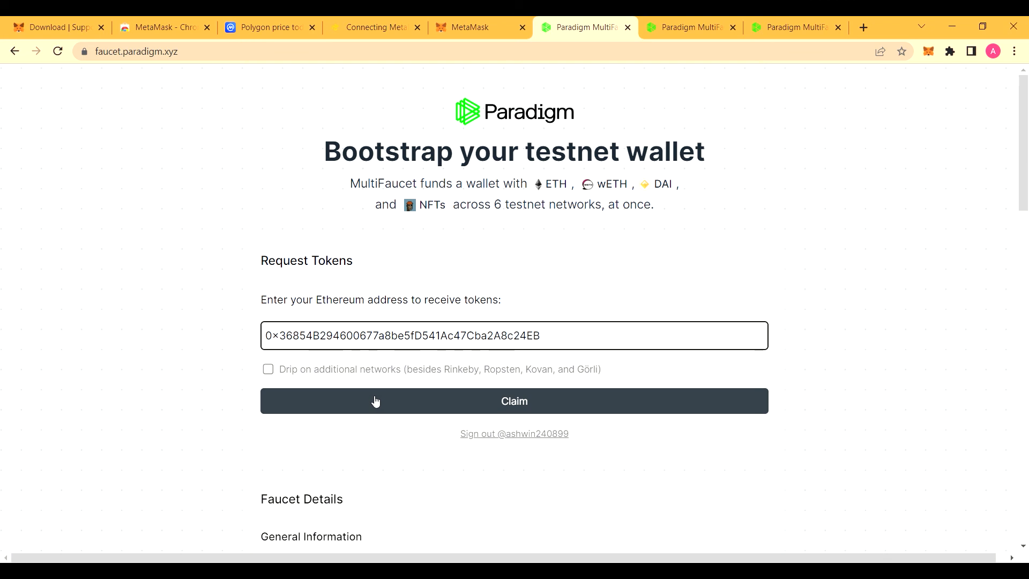
left_click(328, 395)
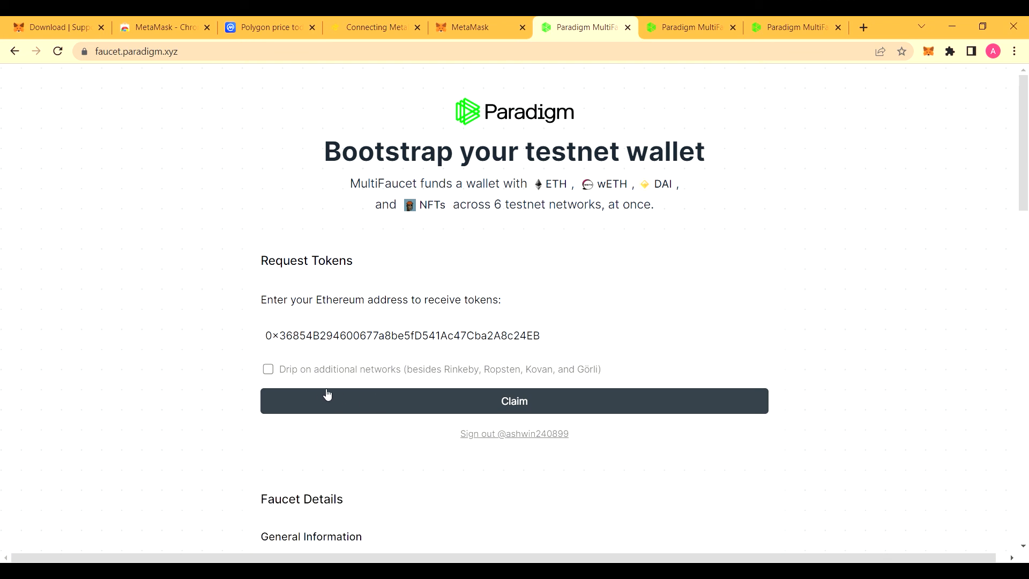
left_click(496, 21)
scroll(691, 220, "down", 1)
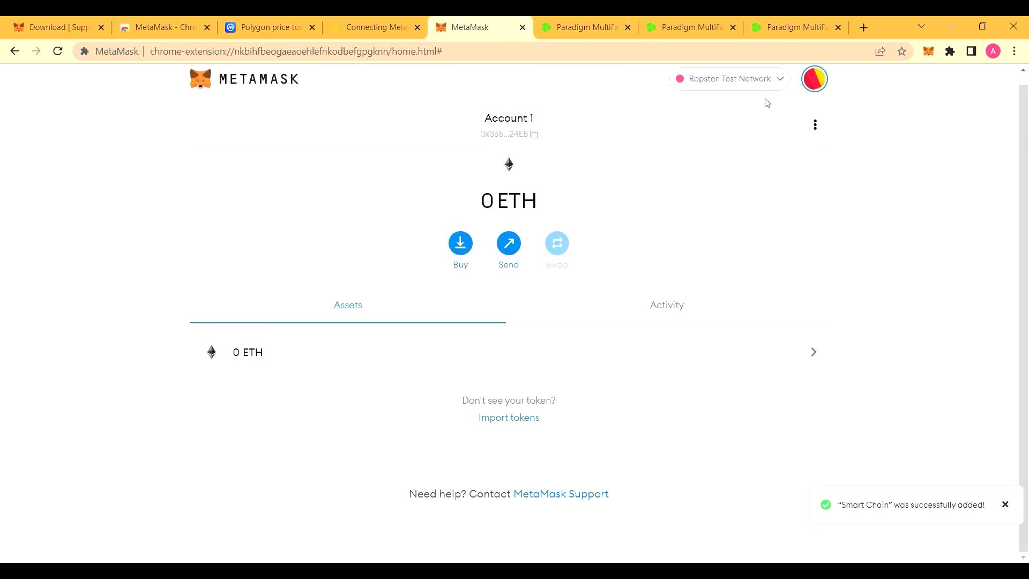
Step: Switch MetaMask to the Kovan Test Network and start a new ETH send
left_click(776, 80)
left_click(724, 275)
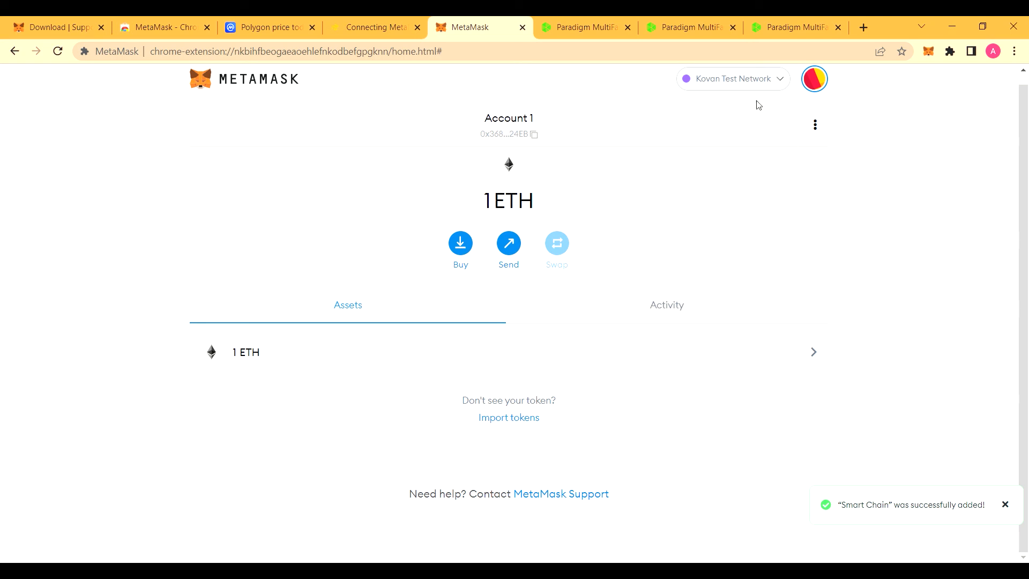
left_click(777, 79)
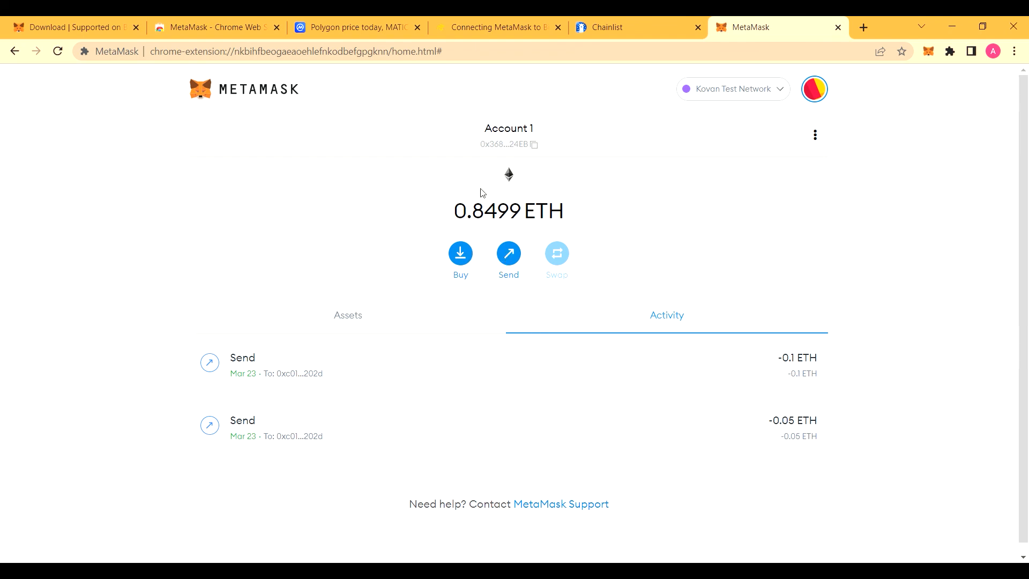
left_click(512, 262)
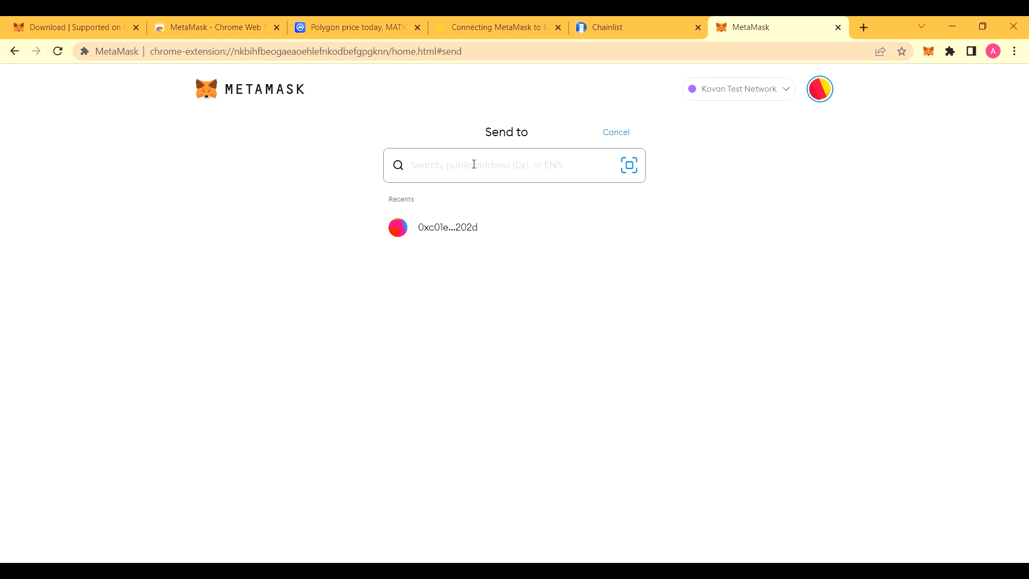
Step: Prepare a 0.5 ETH transfer to the pasted recipient address and review the confirmation page
key("ctrl+v")
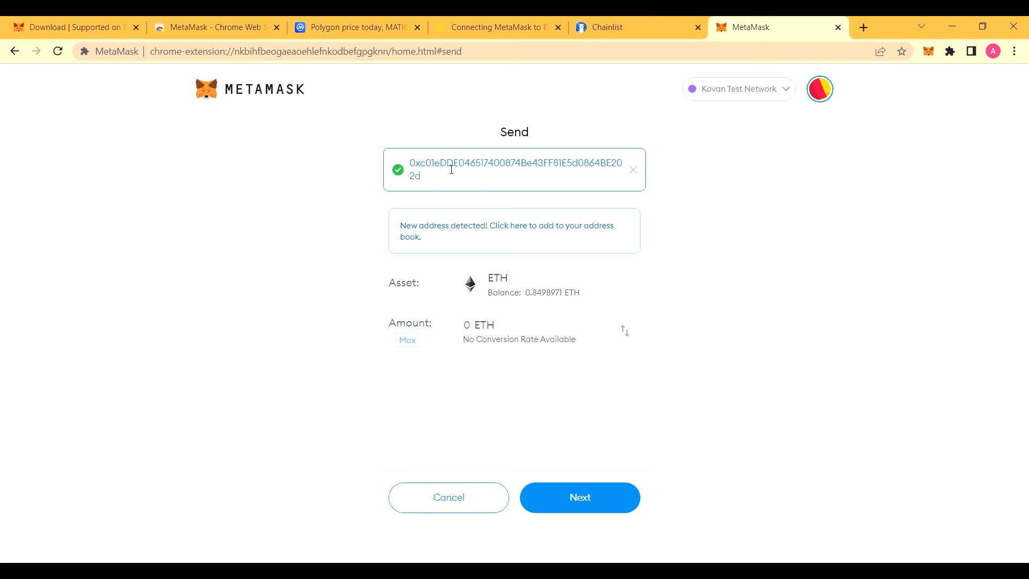
left_click(477, 331)
type("0.5")
left_click(599, 497)
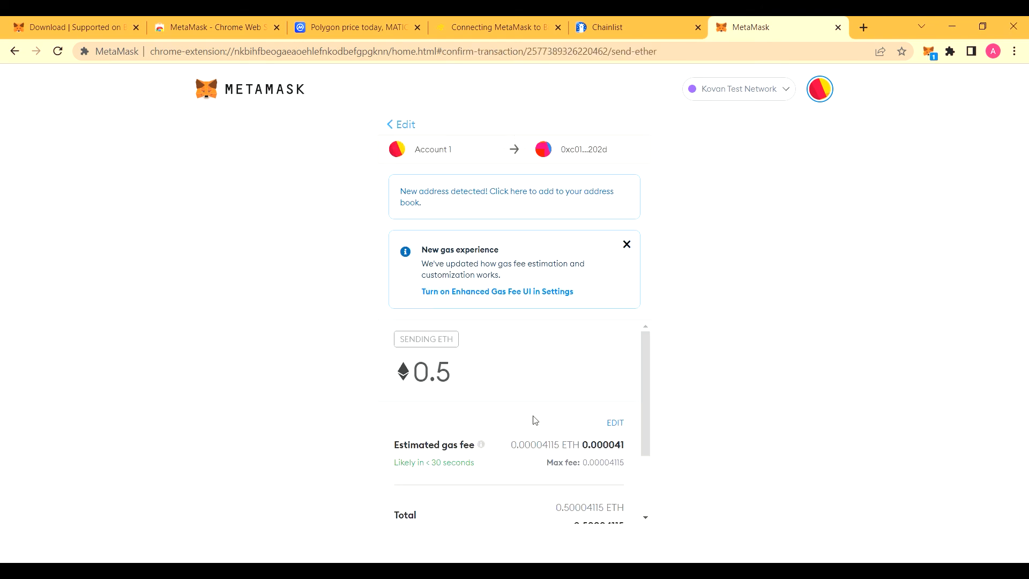
scroll(533, 419, "down", 1)
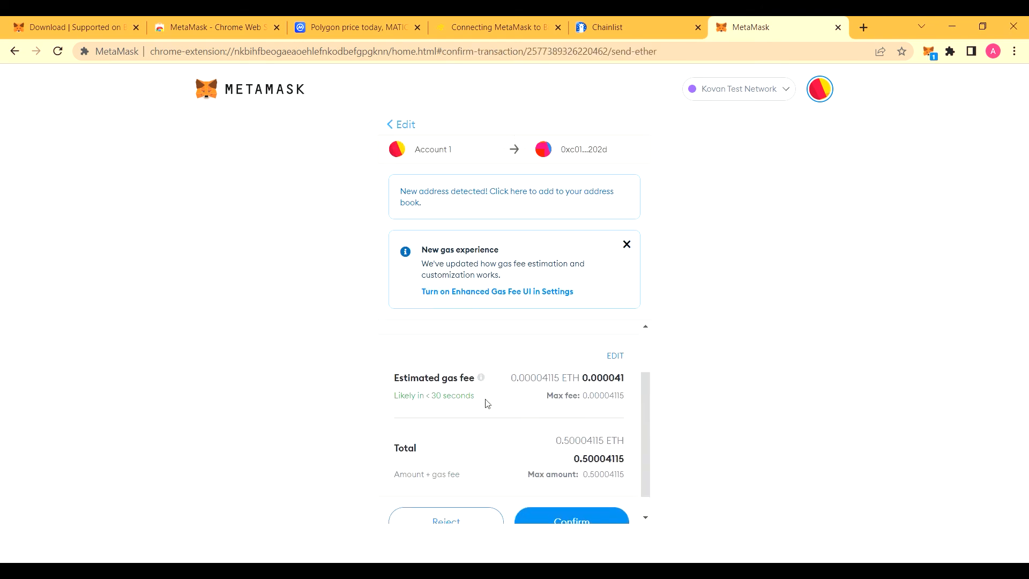
scroll(485, 405, "up", 1)
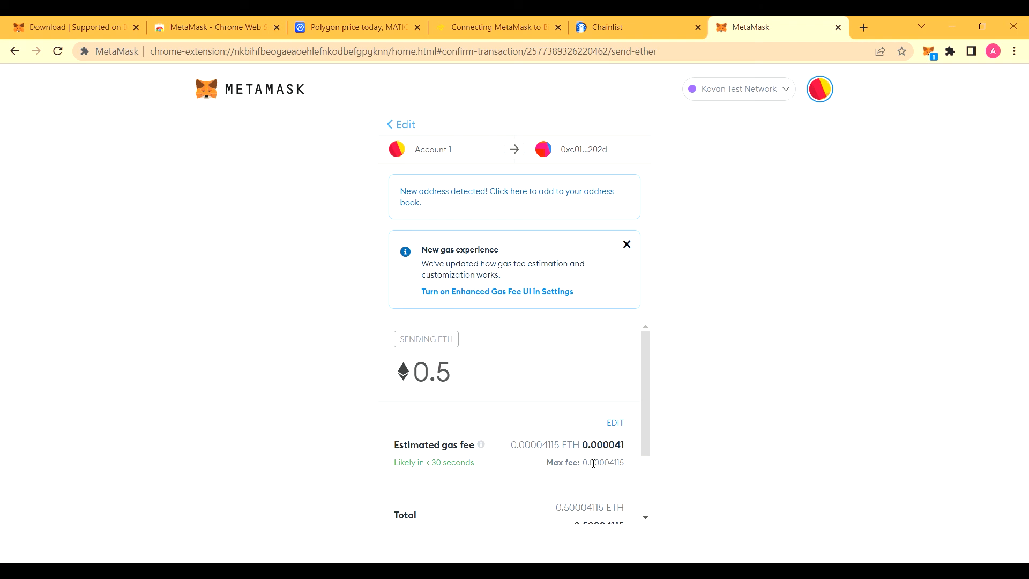
Step: Set the gas fee priority to High and confirm the 0.5 ETH Kovan transfer
left_click(615, 423)
left_click(524, 326)
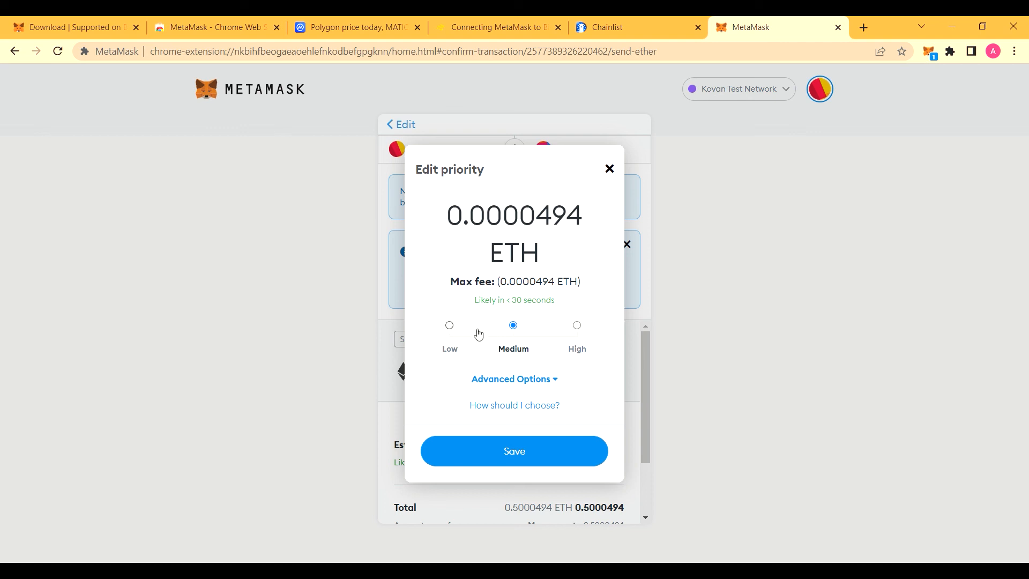
left_click(583, 329)
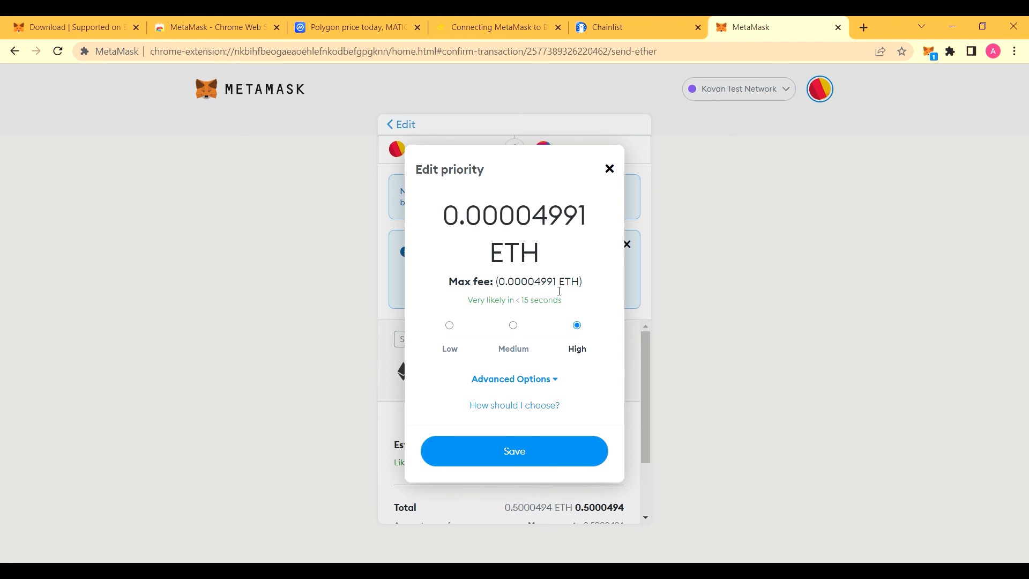
left_click(552, 455)
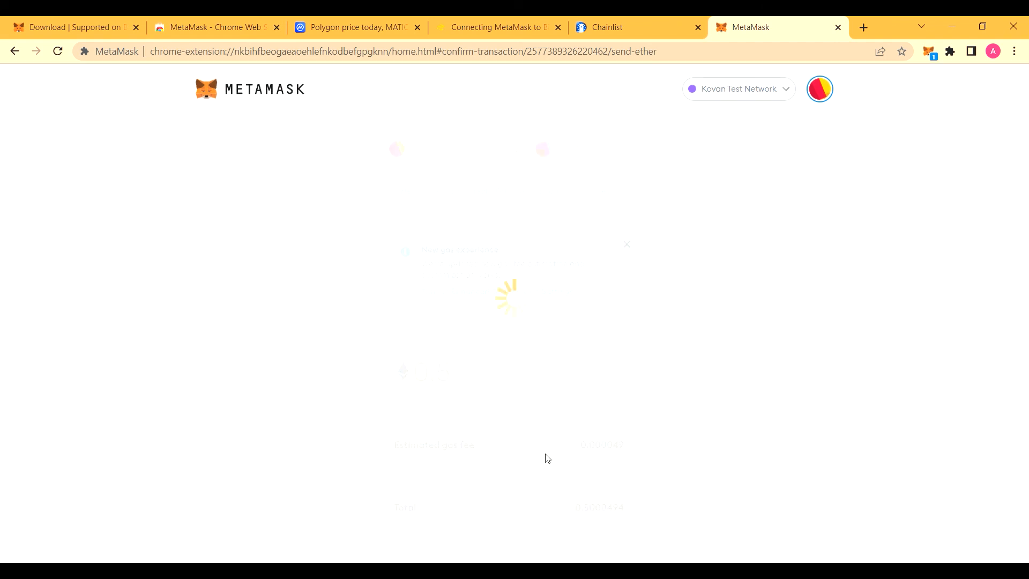
scroll(510, 399, "down", 2)
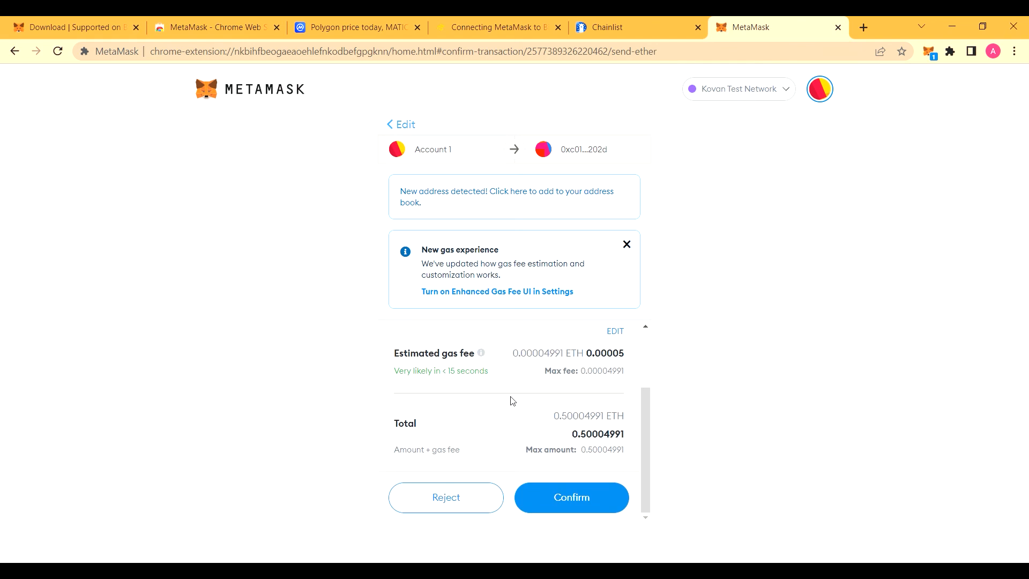
left_click(565, 491)
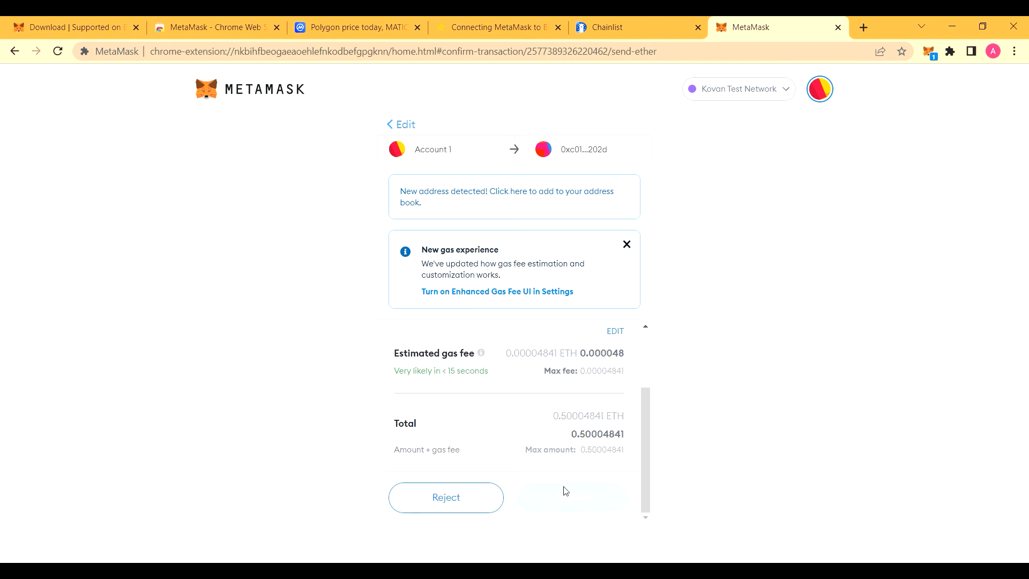
left_click(588, 511)
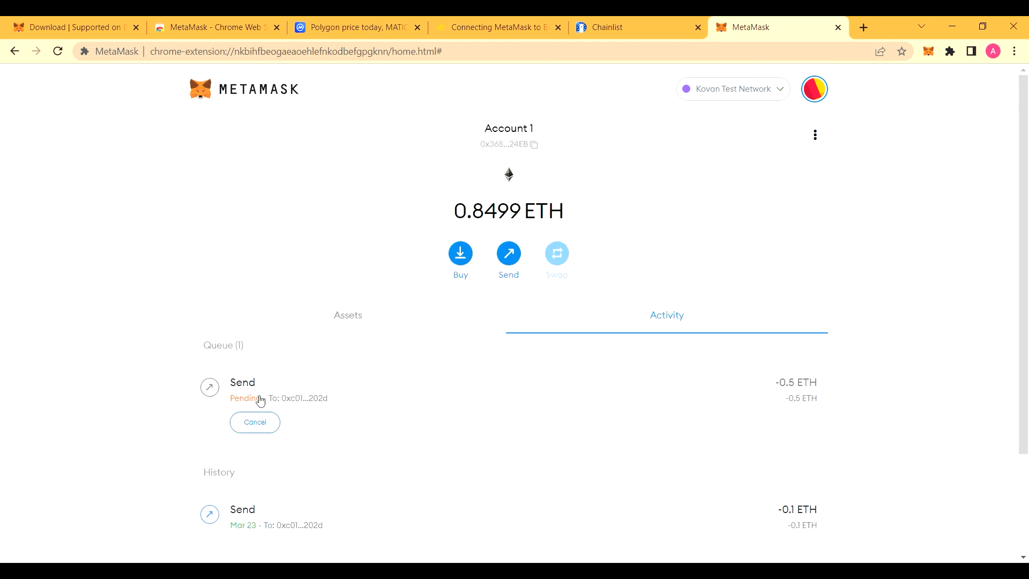
Step: Open the pending 0.5 ETH transfer's details and view it on the Kovan block explorer
left_click(308, 406)
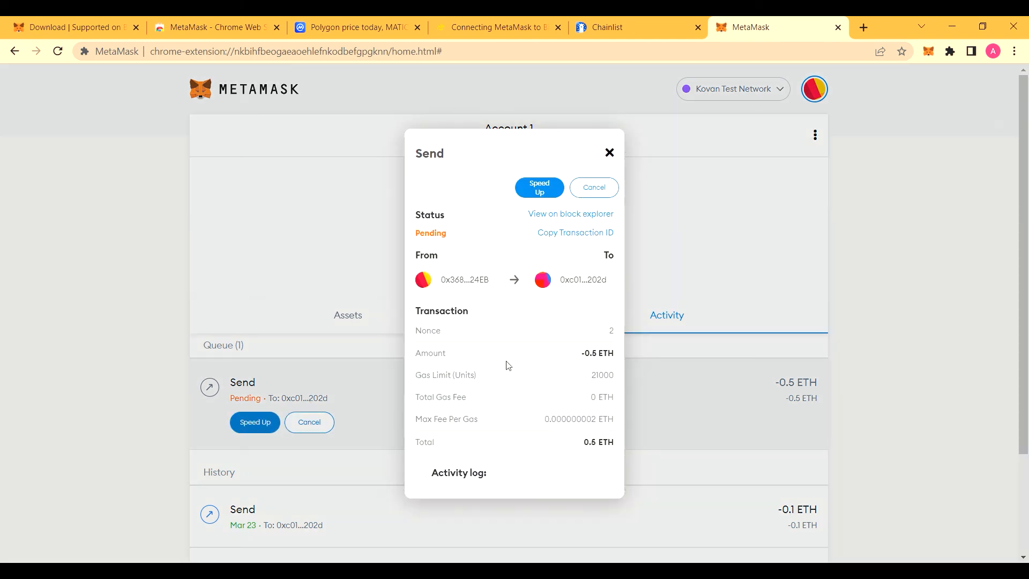
left_click(563, 217)
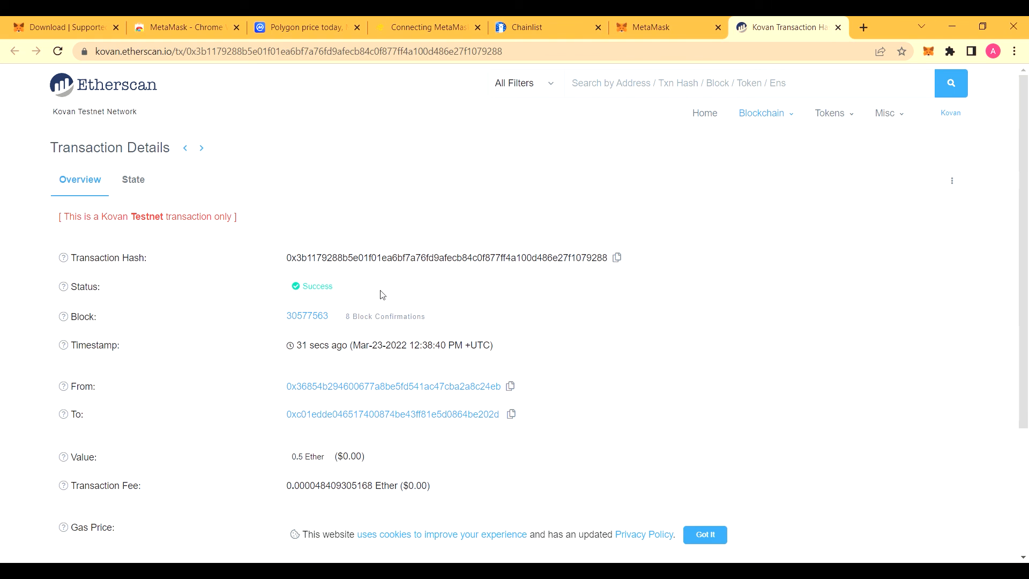
Step: Look up the wallet's copied address on Kovan Etherscan, then return to MetaMask on Rinkeby
scroll(383, 295, "down", 3)
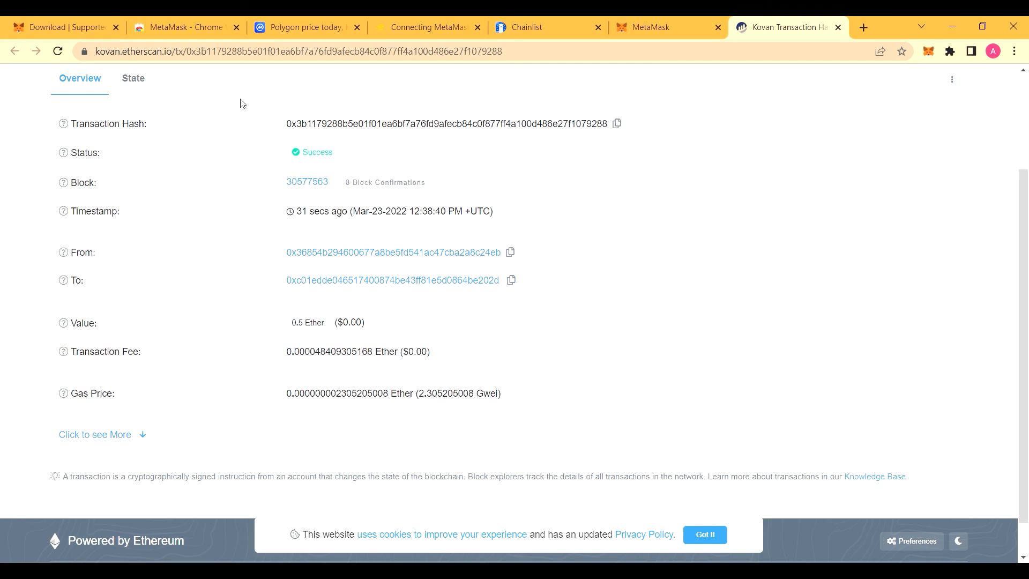
scroll(214, 379, "up", 3)
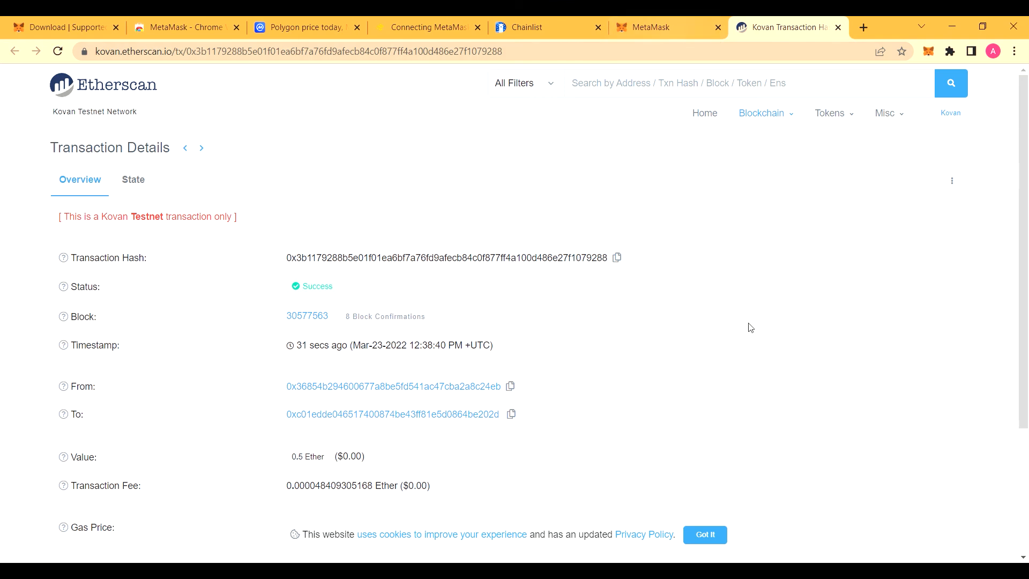
left_click(650, 37)
left_click(537, 149)
left_click(795, 23)
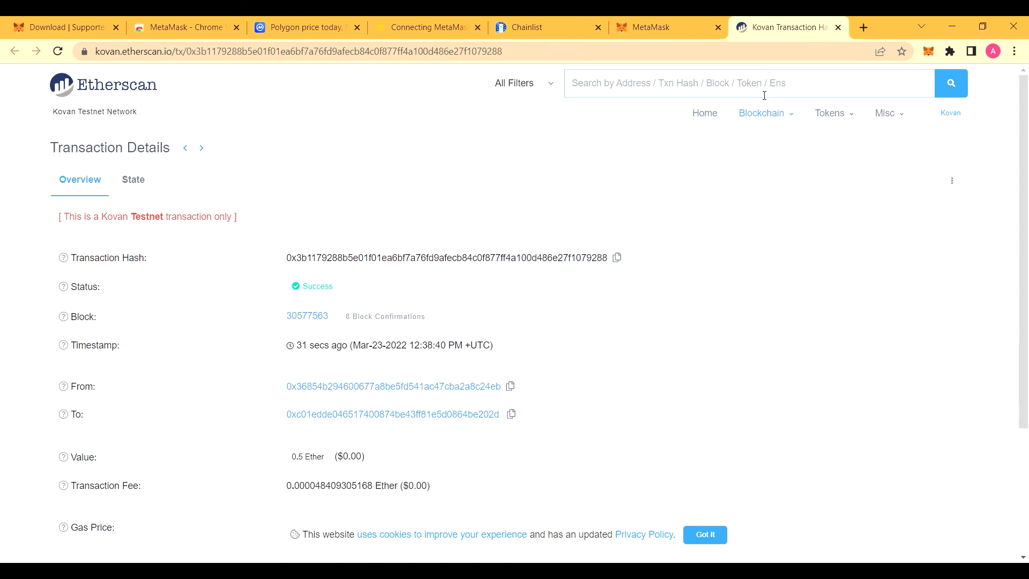
key("ctrl+v")
key("Return")
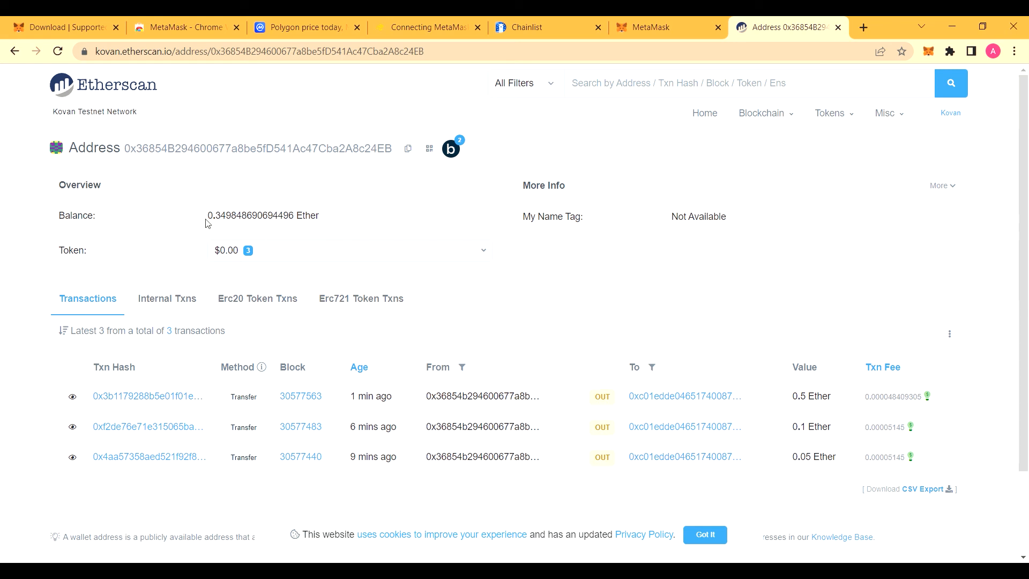
key("ctrl+shift+Tab")
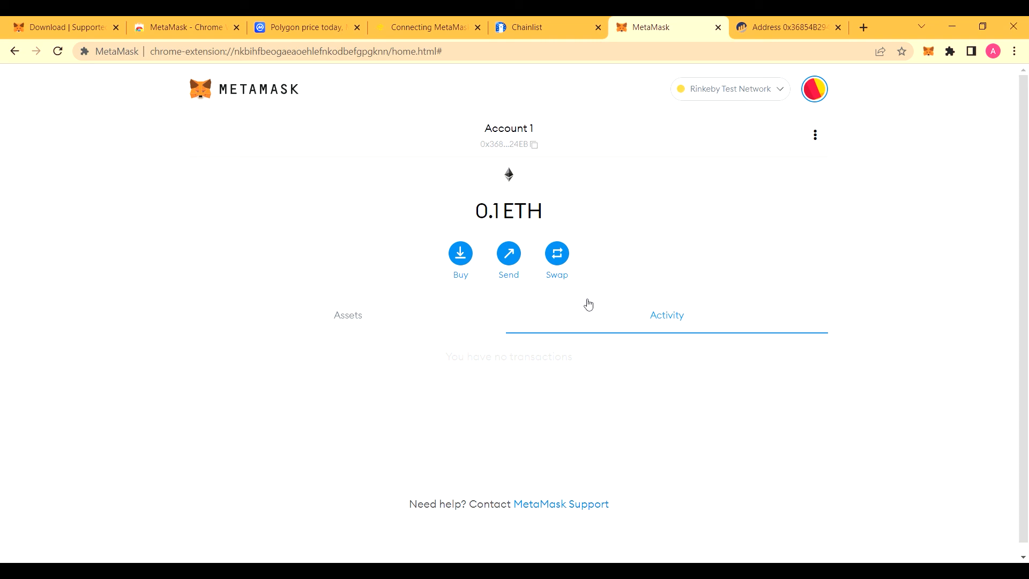
Step: Set up a swap of 0.01 ETH with USDT as the token to receive
left_click(564, 261)
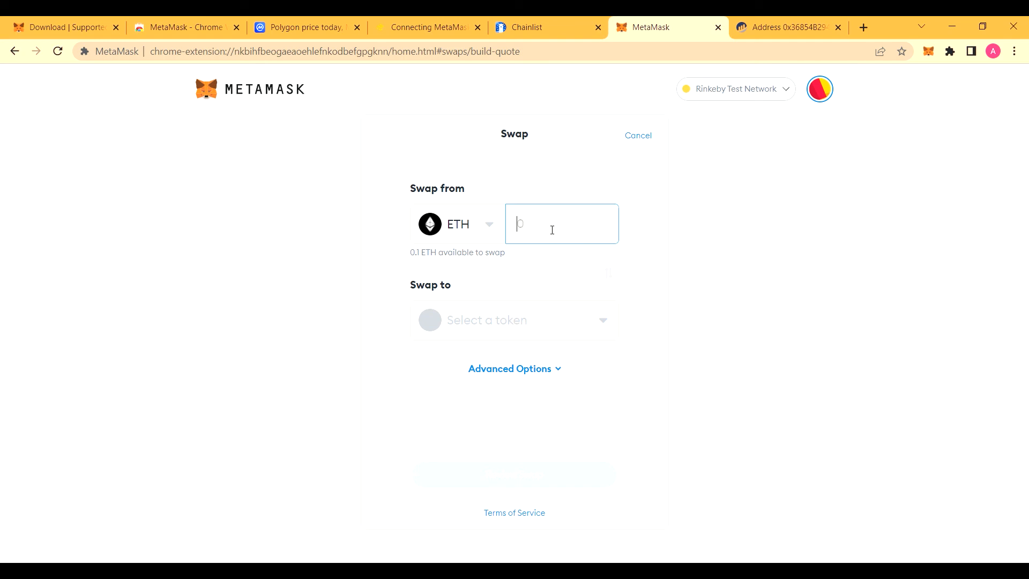
type("0.01")
left_click(516, 324)
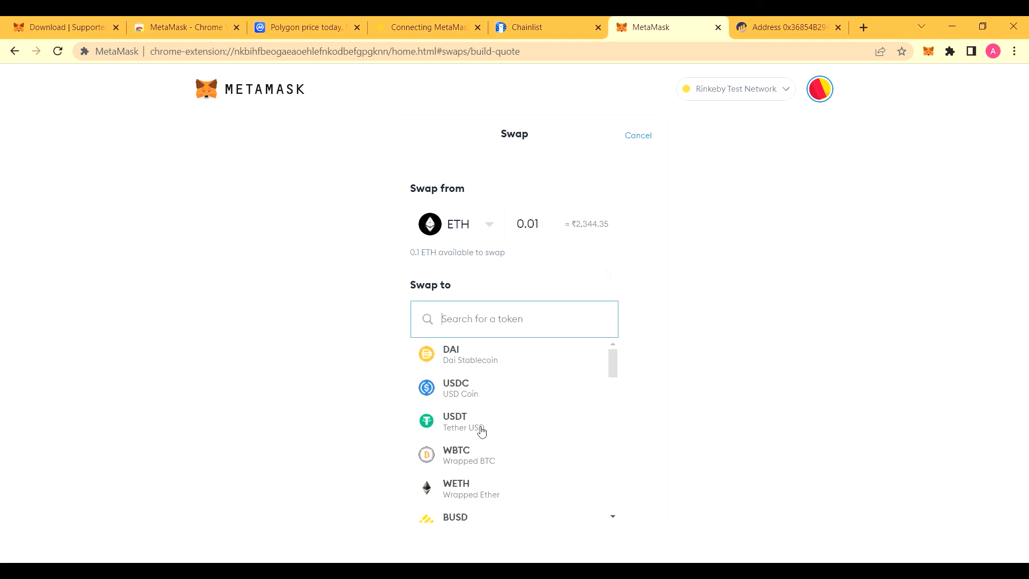
scroll(503, 459, "down", 1)
scroll(504, 459, "down", 3)
scroll(491, 448, "up", 4)
left_click(477, 425)
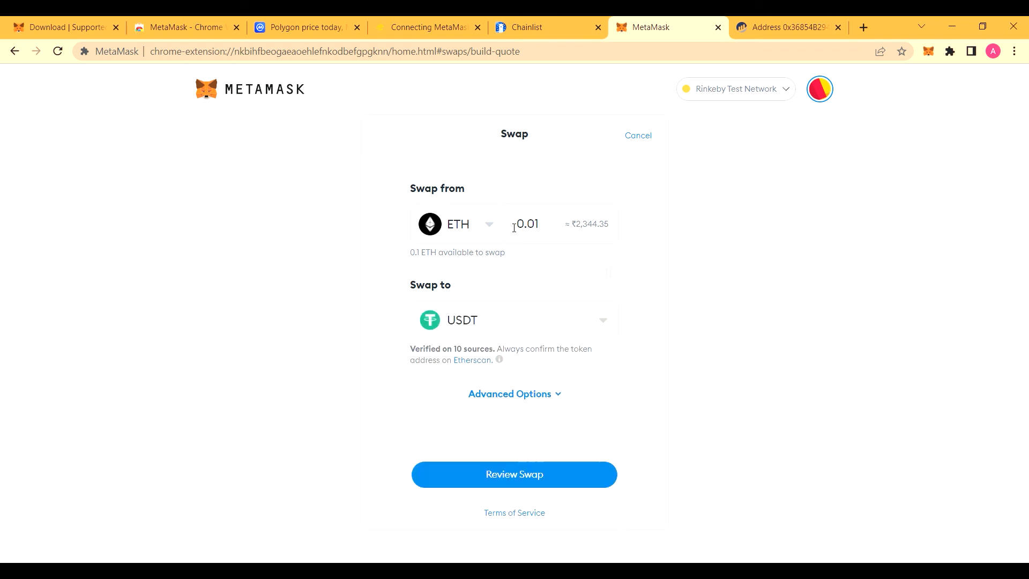
Step: Review the swap quote, execute the 0.01 ETH to USDT swap, and close the completion screen
left_click(506, 484)
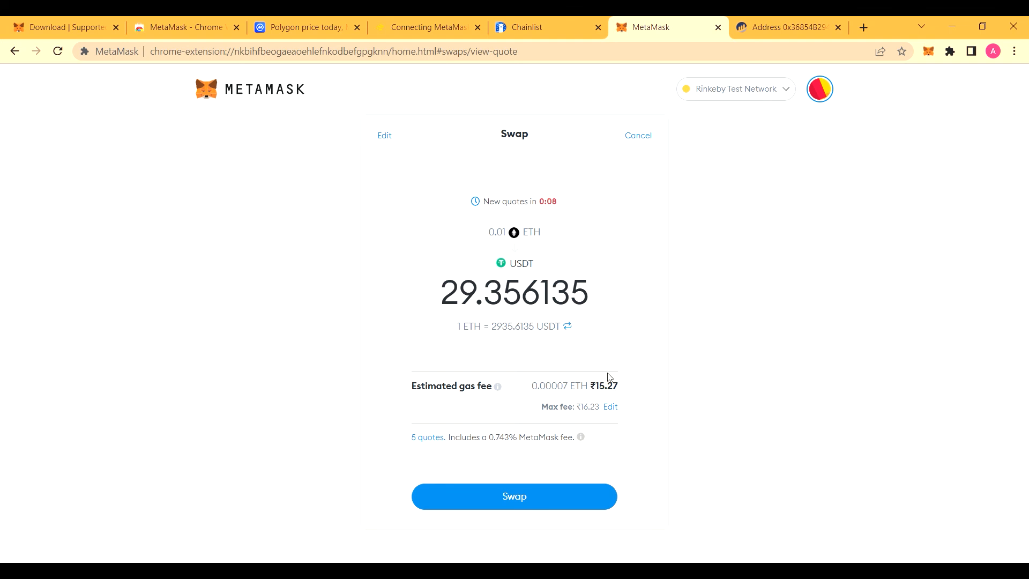
left_click(519, 496)
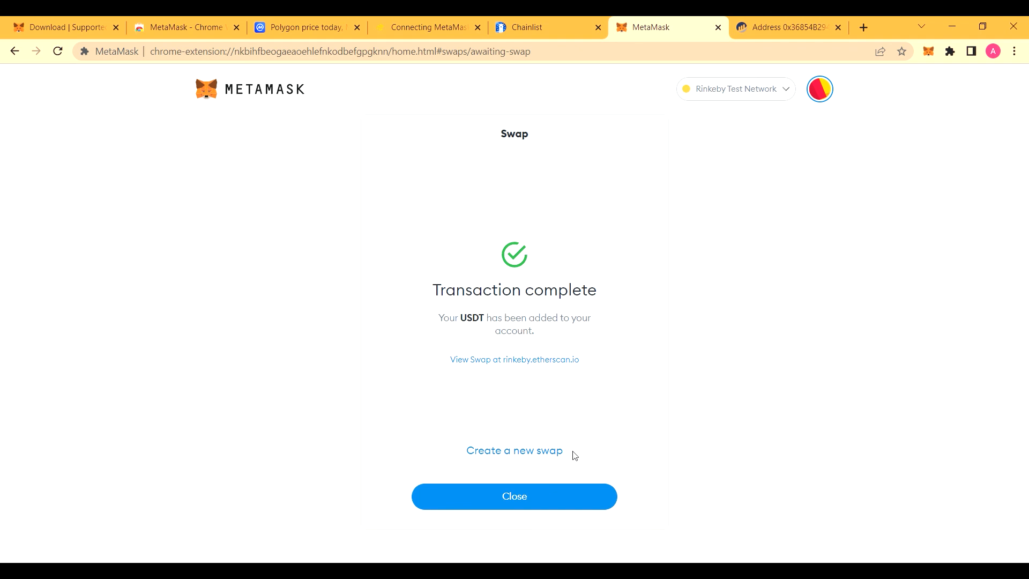
left_click(538, 501)
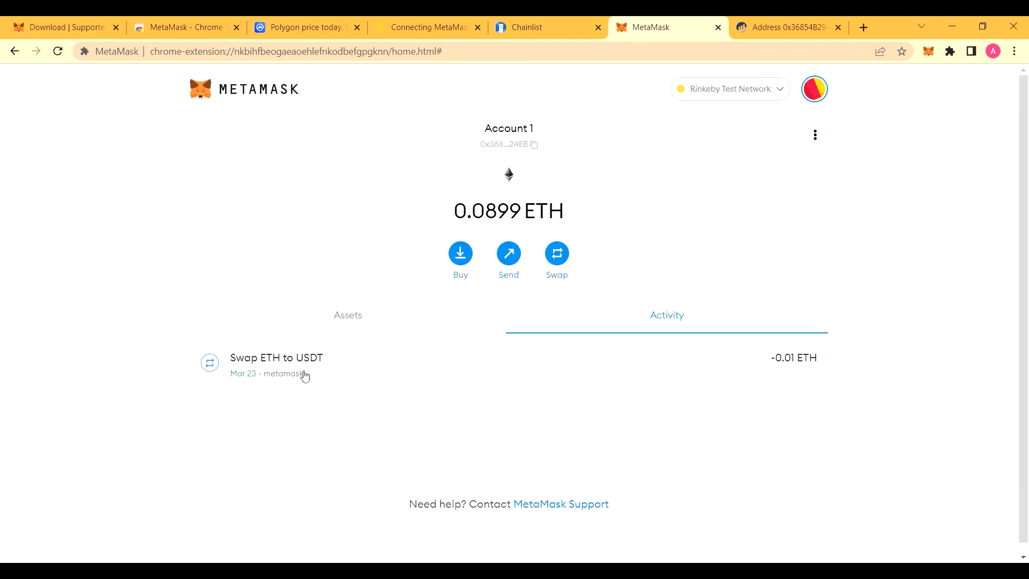